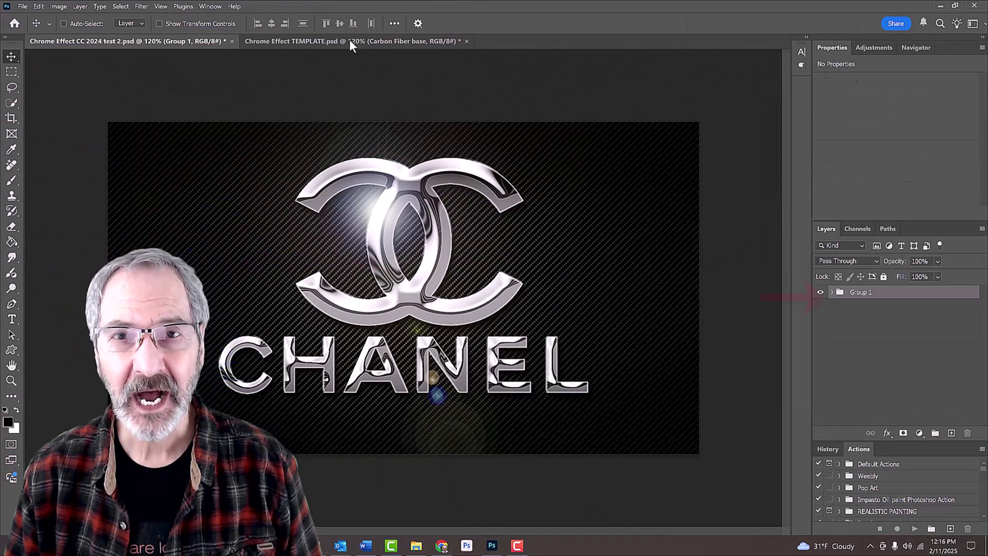
Step: In the Chrome Effect TEMPLATE document, hide the Logo layer to show only the carbon fiber
{"action": "left_click", "coordinate": [350, 42]}
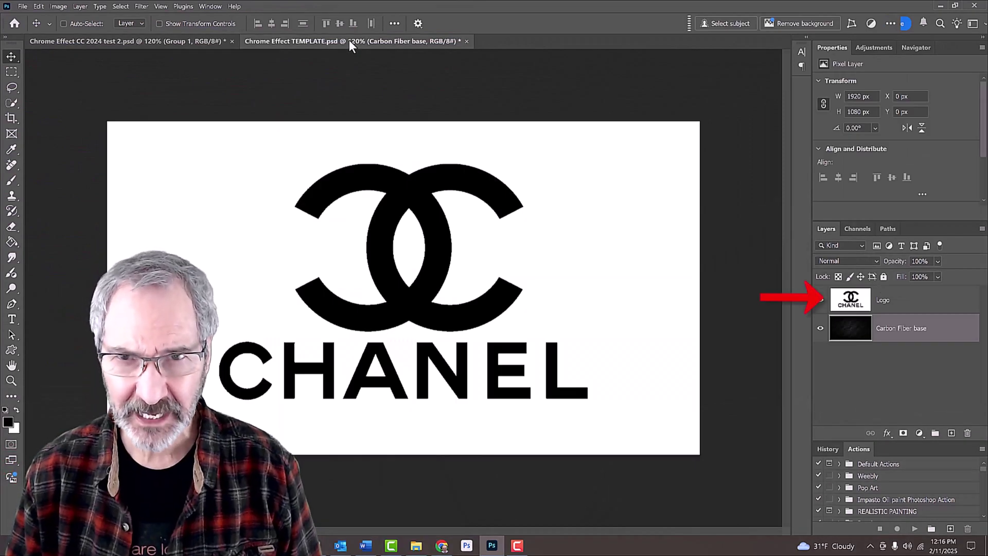
{"action": "left_click", "coordinate": [822, 301]}
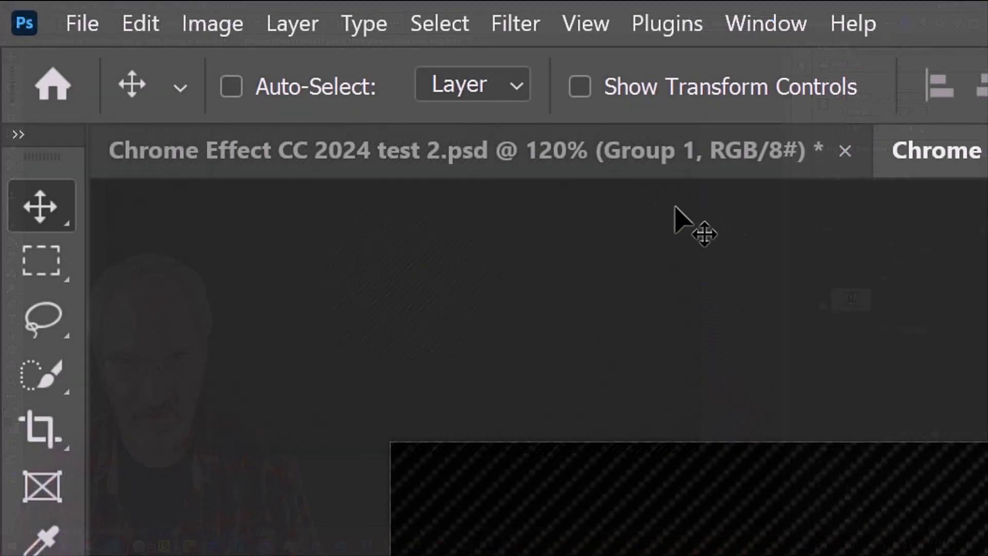
{"action": "left_click", "coordinate": [59, 7]}
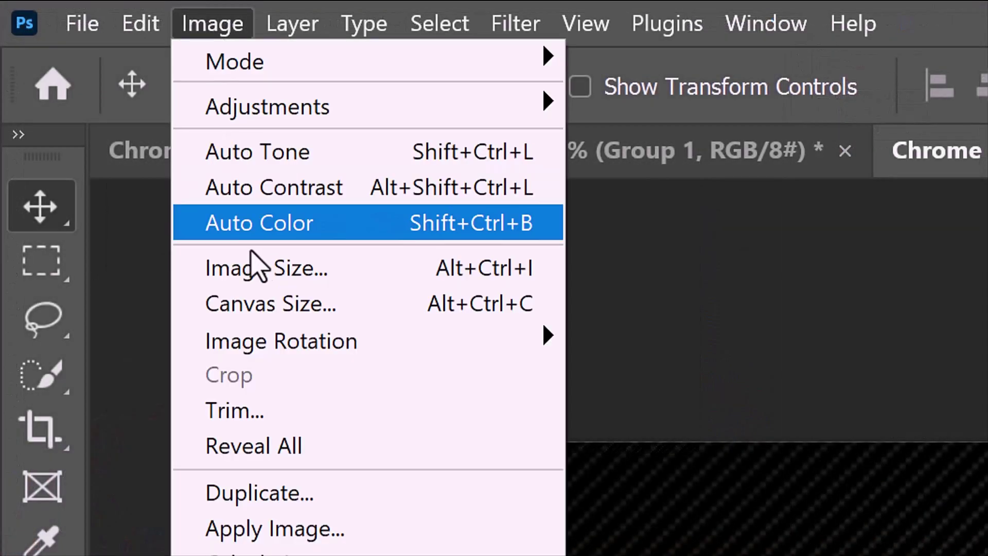
{"action": "left_click", "coordinate": [256, 270]}
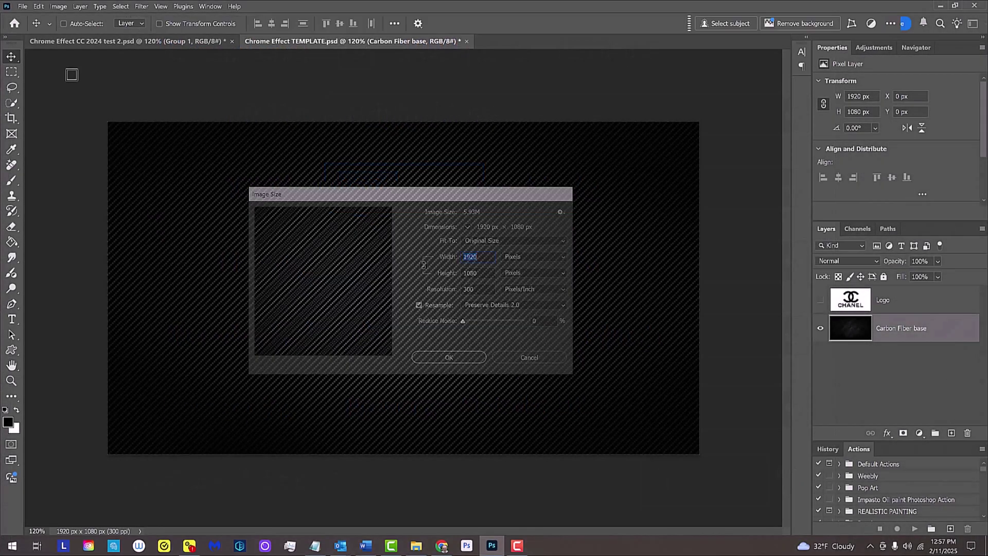
{"action": "key", "text": "Escape"}
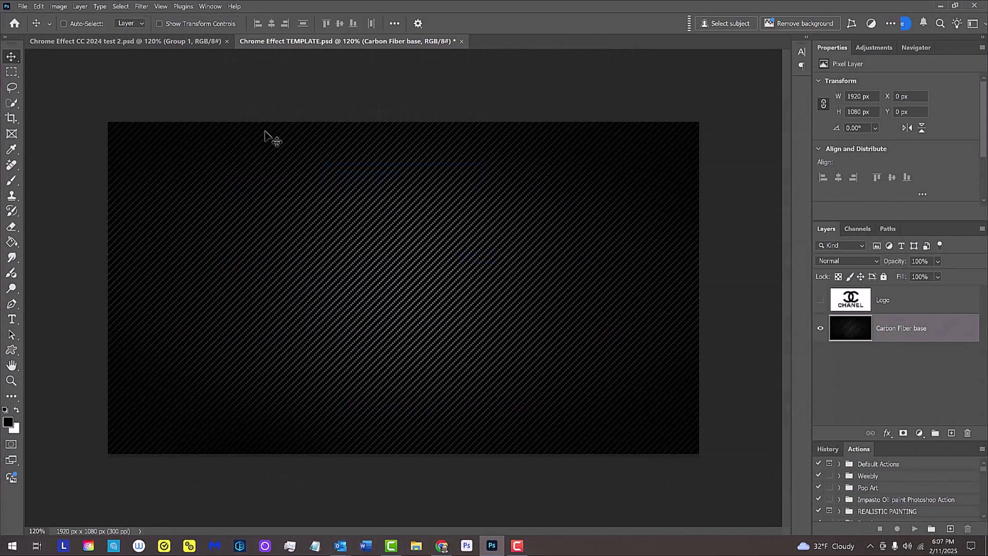
Step: Show and select the Logo layer, then scale it about its centre with Free Transform (Ctrl+T)
{"action": "left_click", "coordinate": [821, 301]}
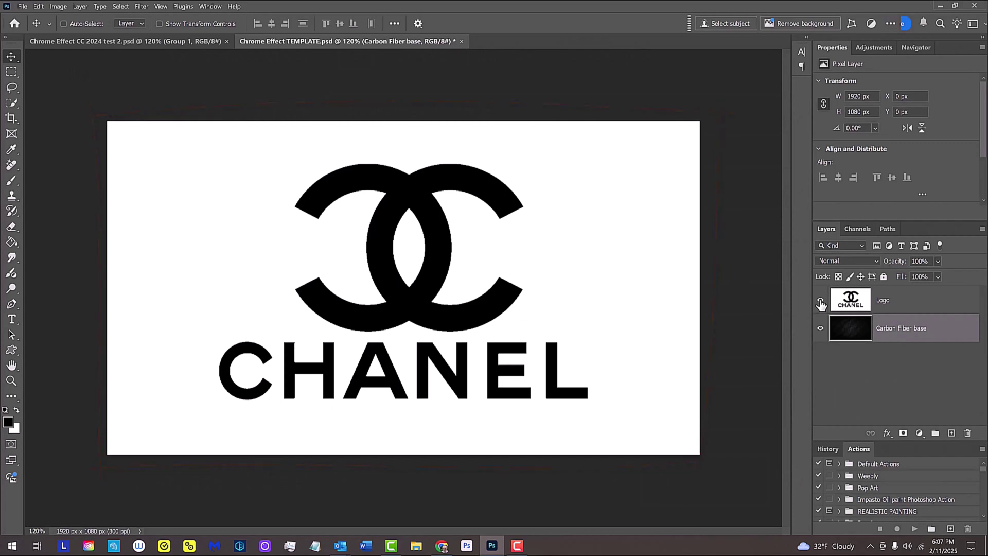
{"action": "left_click", "coordinate": [851, 301]}
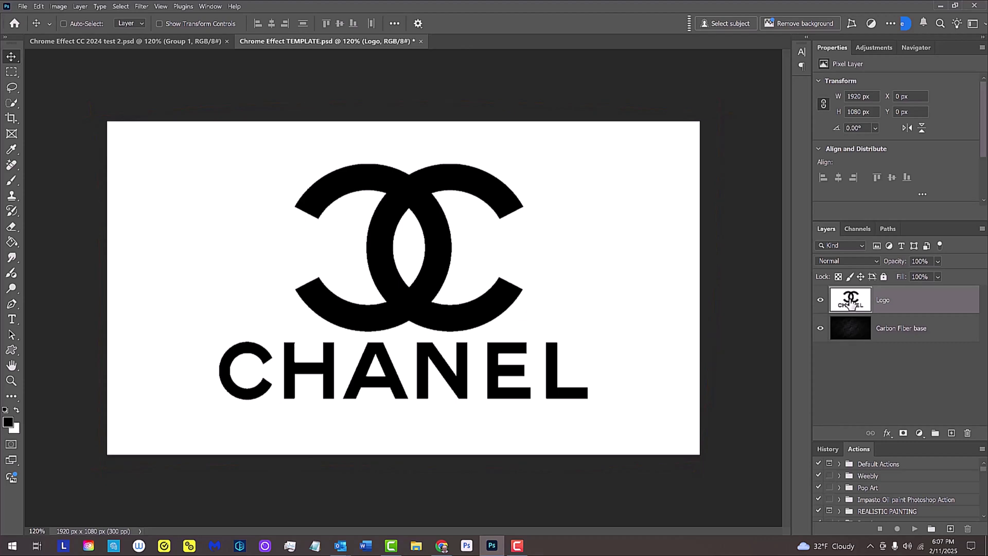
{"action": "key", "text": "ctrl+t"}
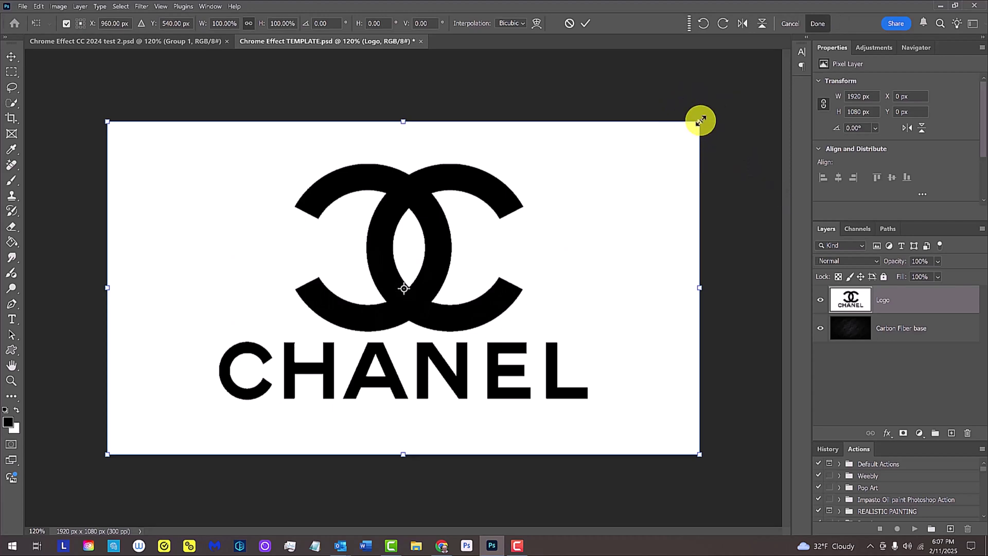
{"action": "key", "text": "alt"}
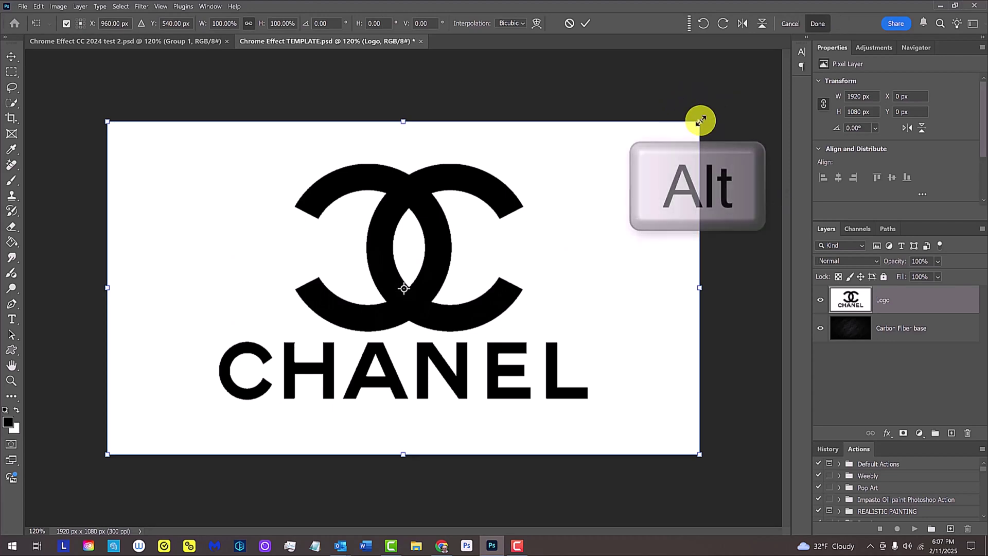
{"action": "mouse_move", "coordinate": [700, 117]}
{"action": "left_mouse_down"}
{"action": "mouse_move", "coordinate": [540, 210]}
{"action": "mouse_move", "coordinate": [759, 82]}
{"action": "mouse_move", "coordinate": [703, 120]}
{"action": "left_mouse_up"}
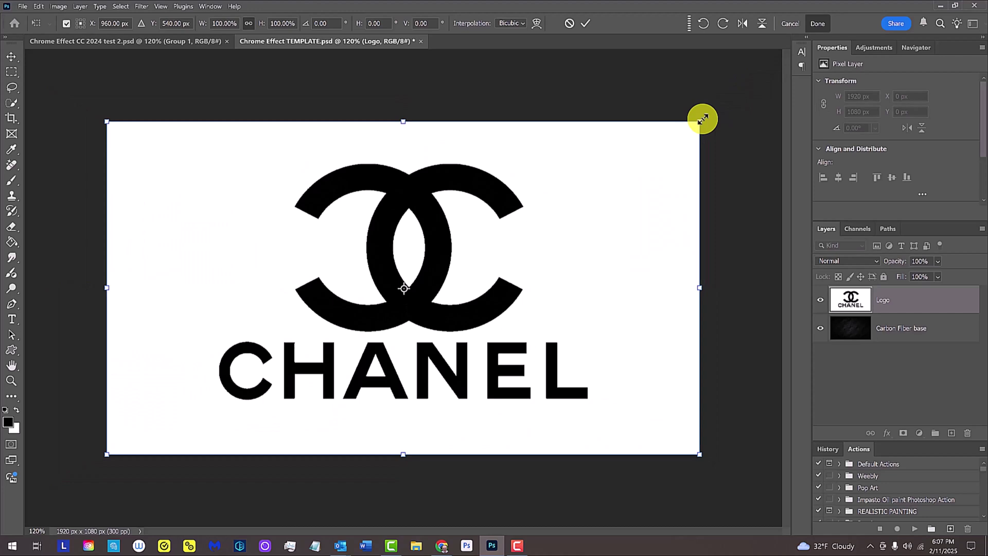
{"action": "key", "text": "Return"}
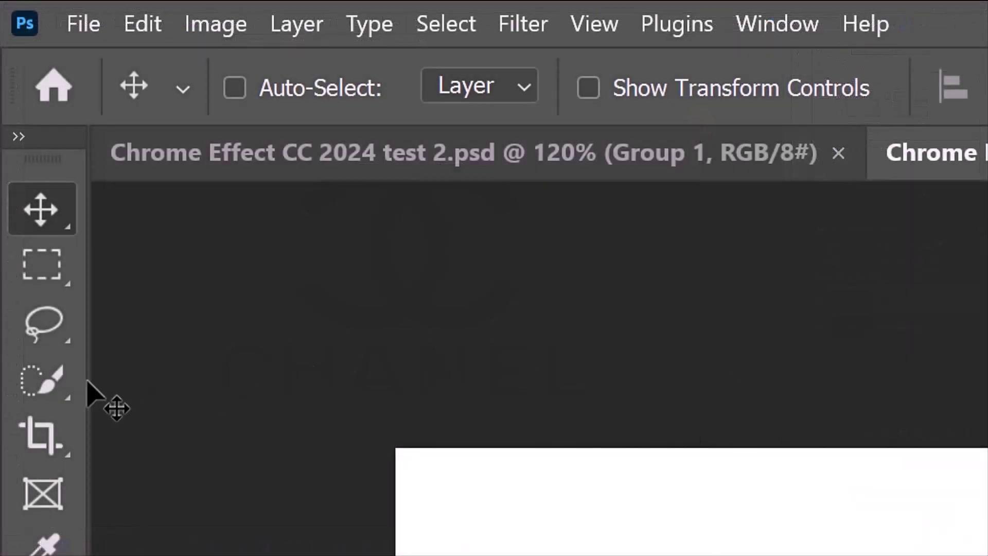
Step: Switch to the Magic Wand Tool with a 3 by 3 Average sample size
{"action": "left_click", "coordinate": [12, 104]}
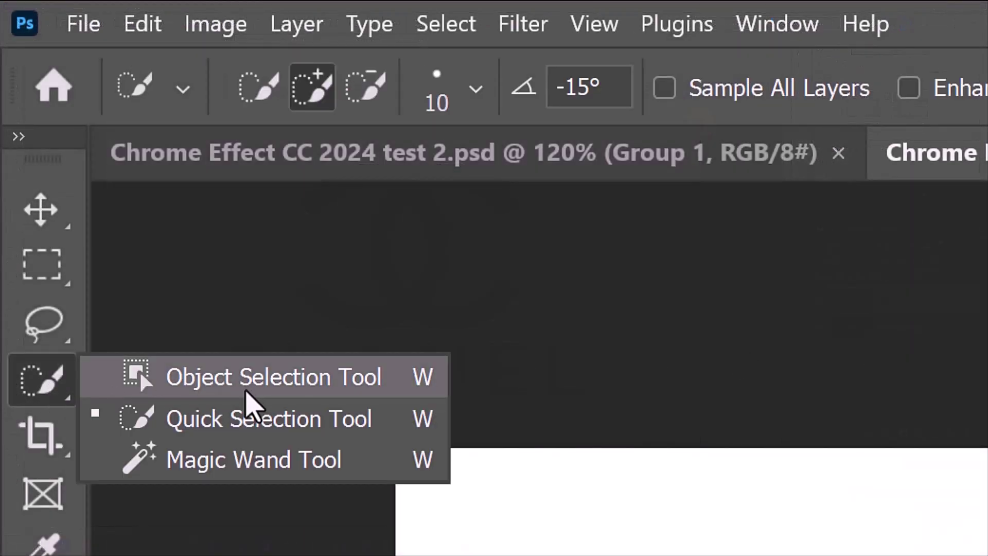
{"action": "left_click", "coordinate": [246, 459]}
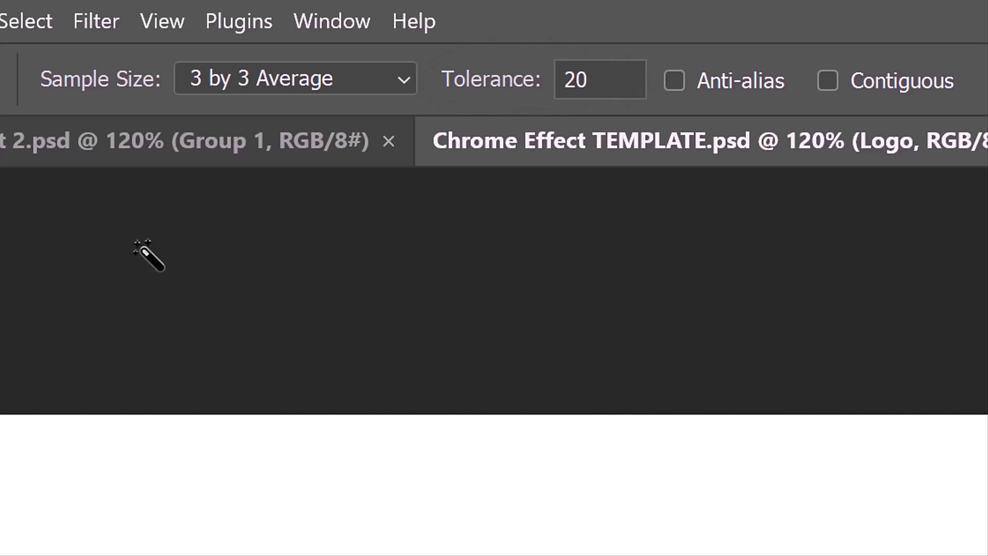
{"action": "left_click", "coordinate": [406, 81]}
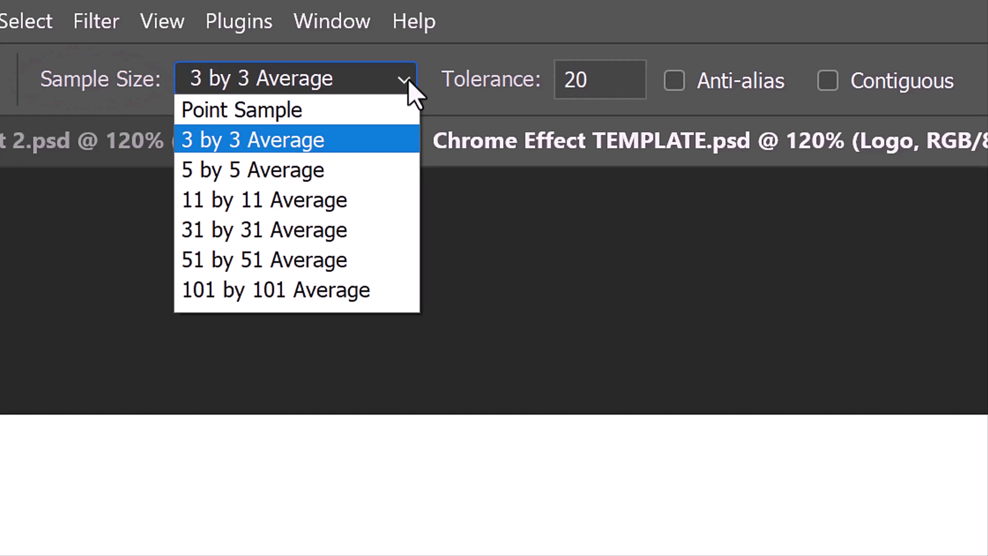
{"action": "left_click", "coordinate": [410, 84]}
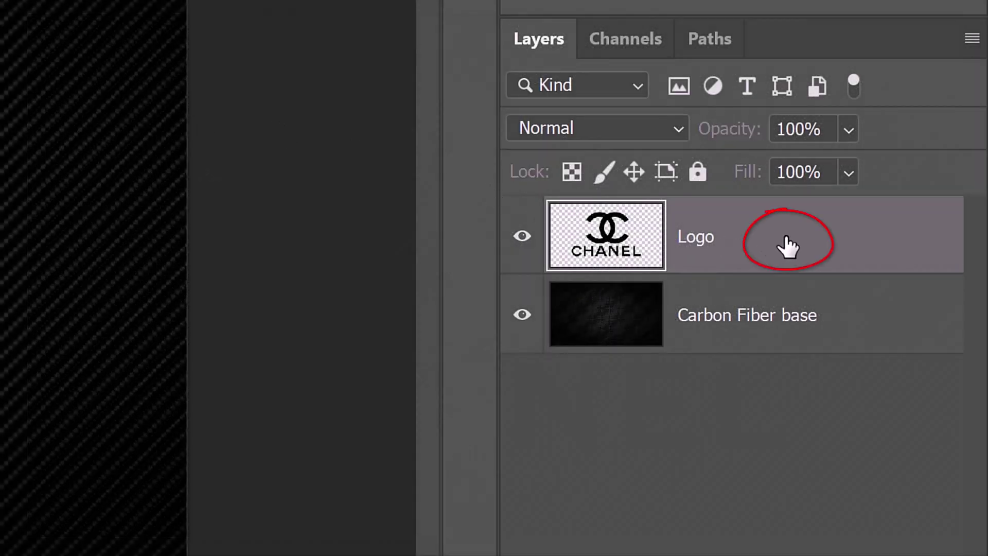
Step: Give the Logo layer a #b2b2b2 Color Overlay and enable Bevel & Emboss in Layer Style
{"action": "double_click", "coordinate": [787, 247]}
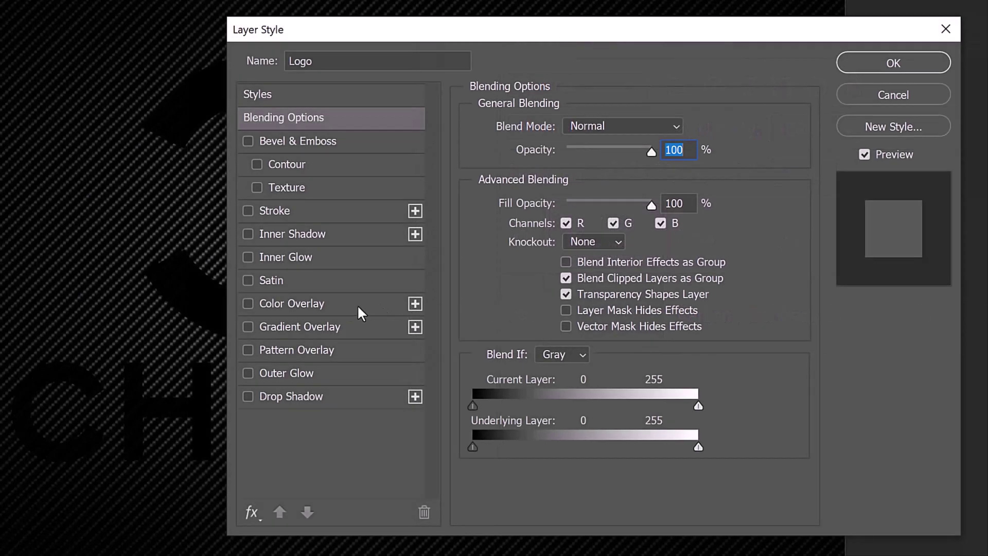
{"action": "left_click", "coordinate": [300, 304]}
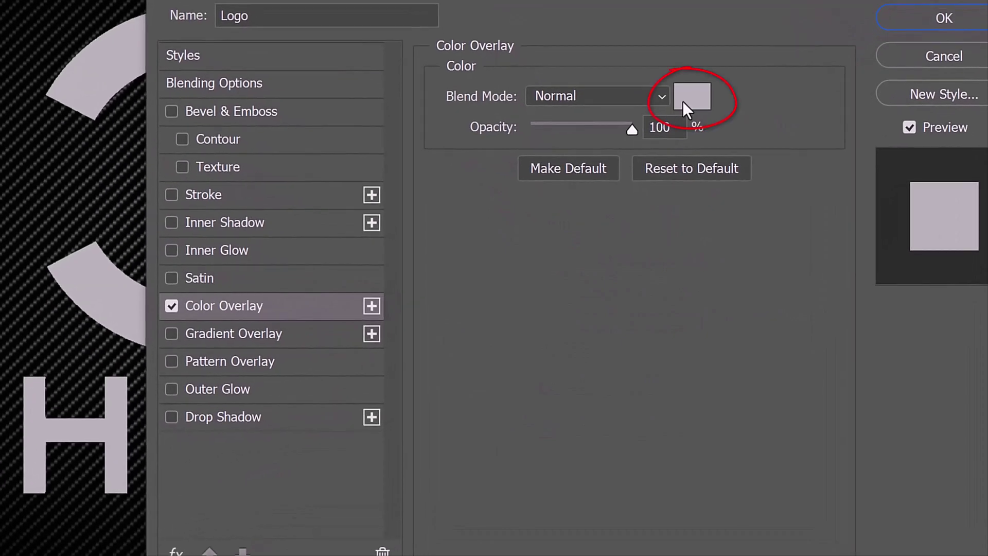
{"action": "left_click", "coordinate": [683, 100]}
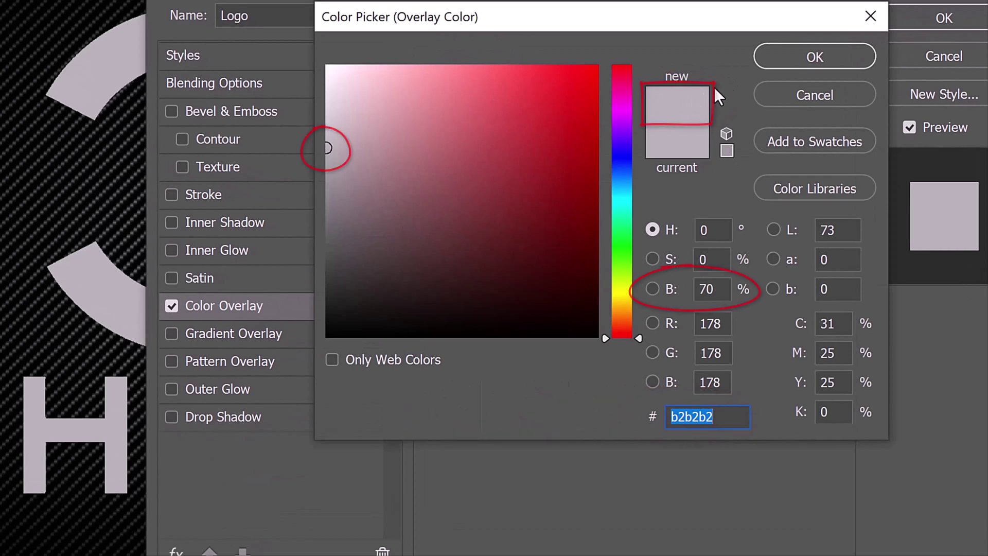
{"action": "left_click", "coordinate": [802, 62]}
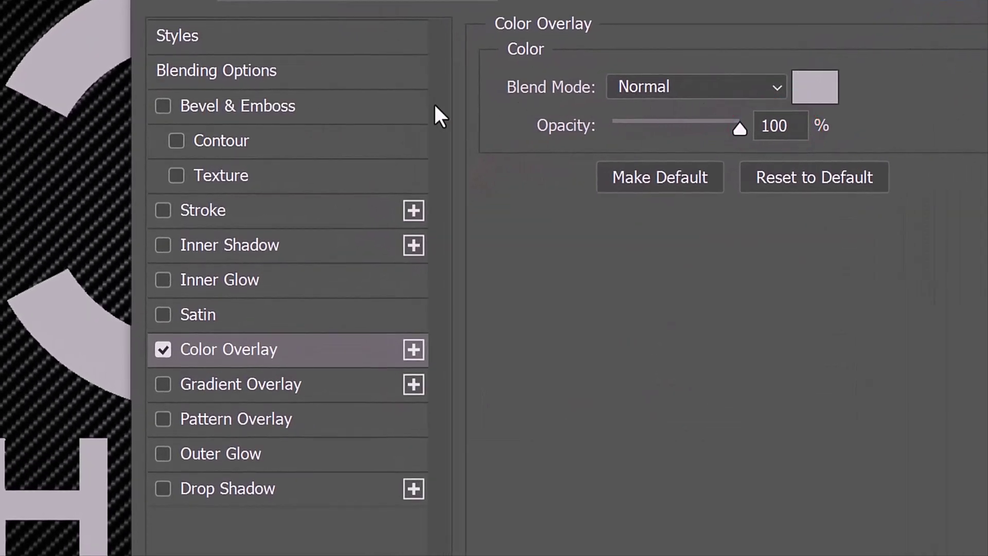
{"action": "left_click", "coordinate": [247, 105]}
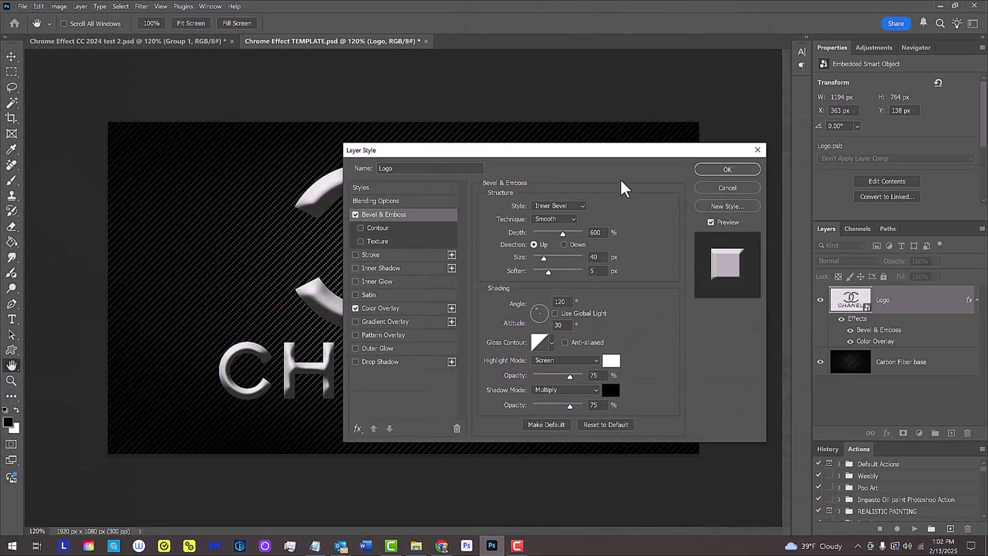
Step: Apply the layer styles and convert the Logo layer to a smart object
{"action": "left_click", "coordinate": [726, 169]}
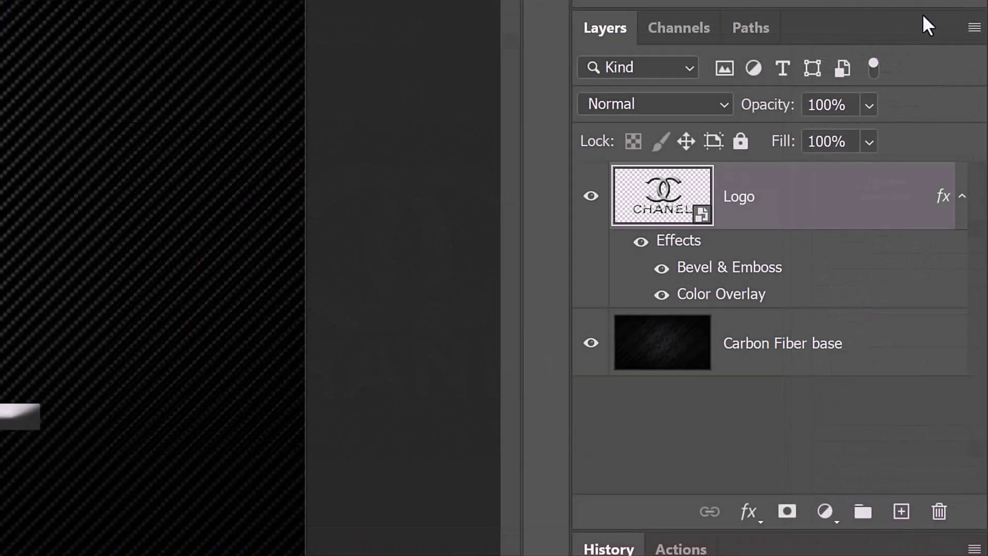
{"action": "left_click", "coordinate": [975, 28]}
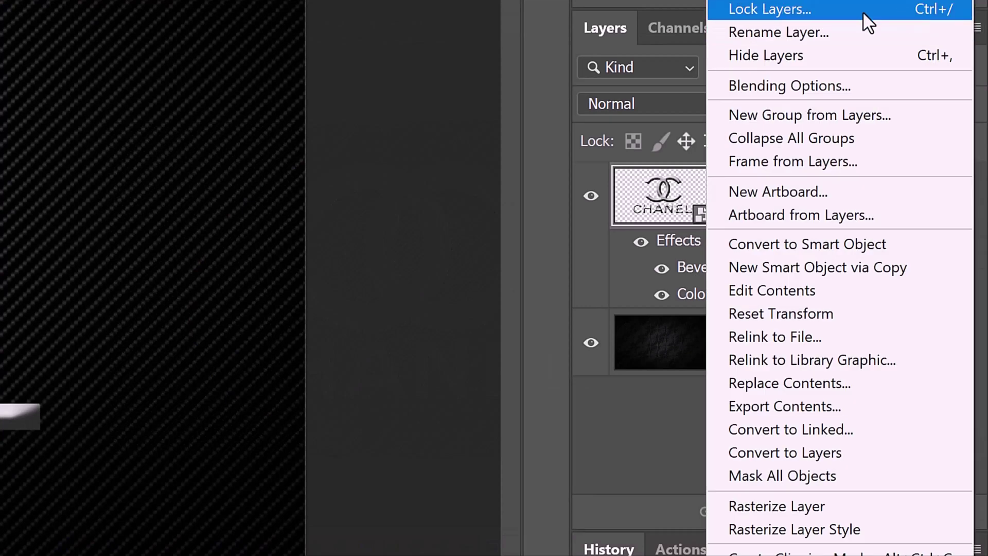
{"action": "left_click", "coordinate": [808, 244]}
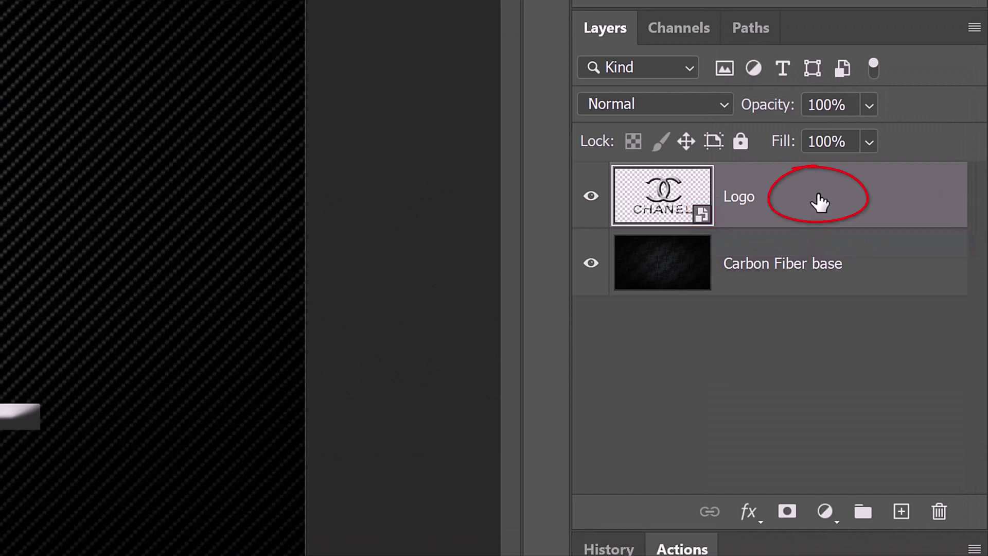
Step: Add an Outer Bevel to the smart object with 100% depth and 7 px size
{"action": "double_click", "coordinate": [819, 202]}
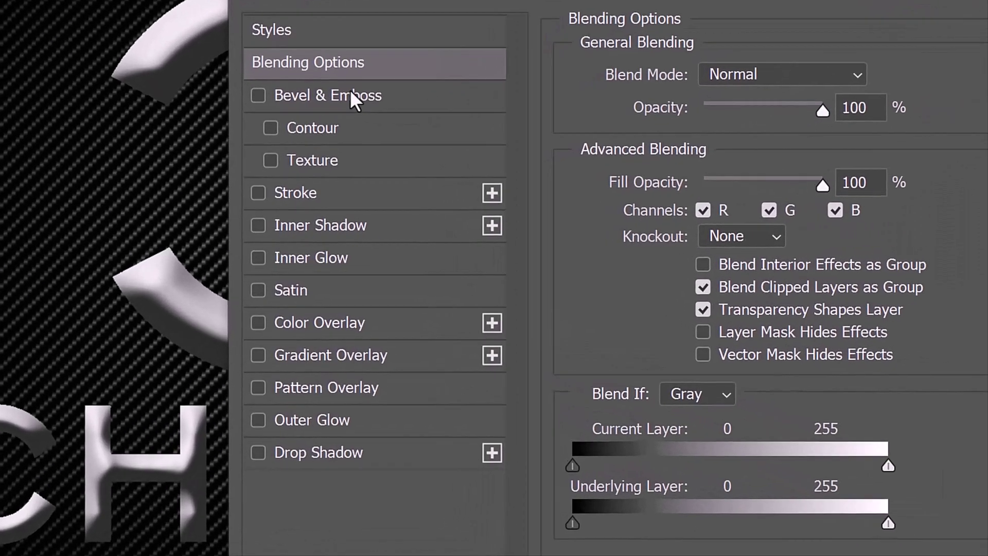
{"action": "left_click", "coordinate": [315, 141]}
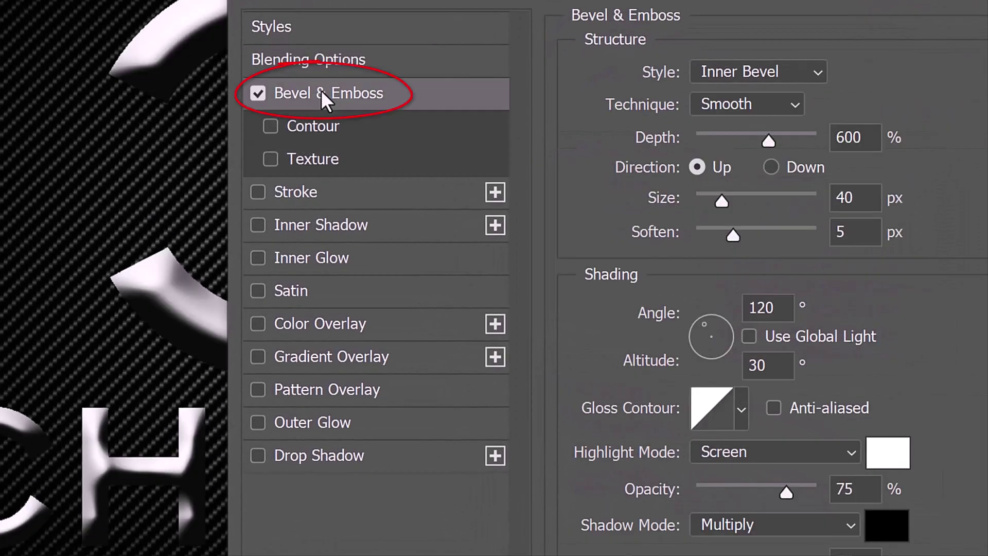
{"action": "left_click", "coordinate": [815, 72]}
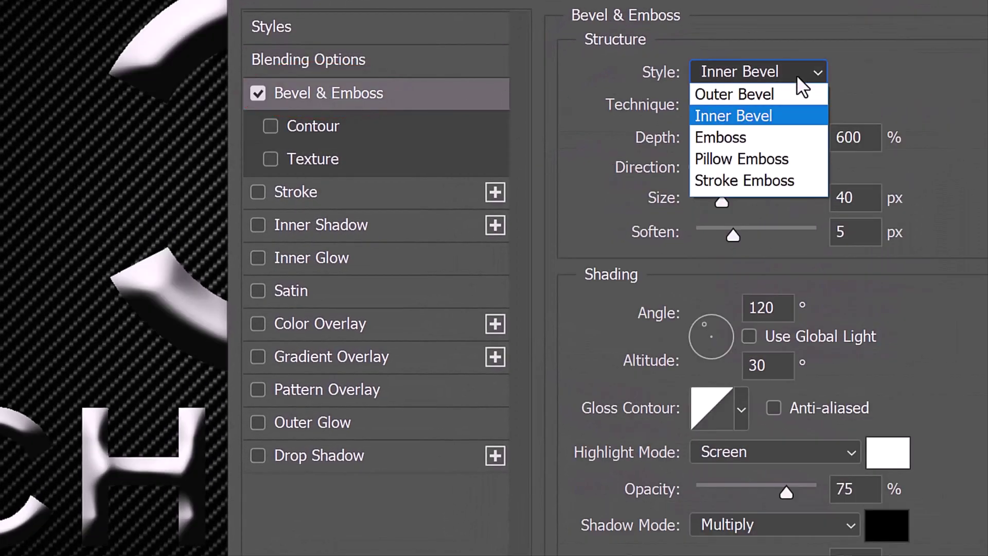
{"action": "left_click", "coordinate": [728, 94]}
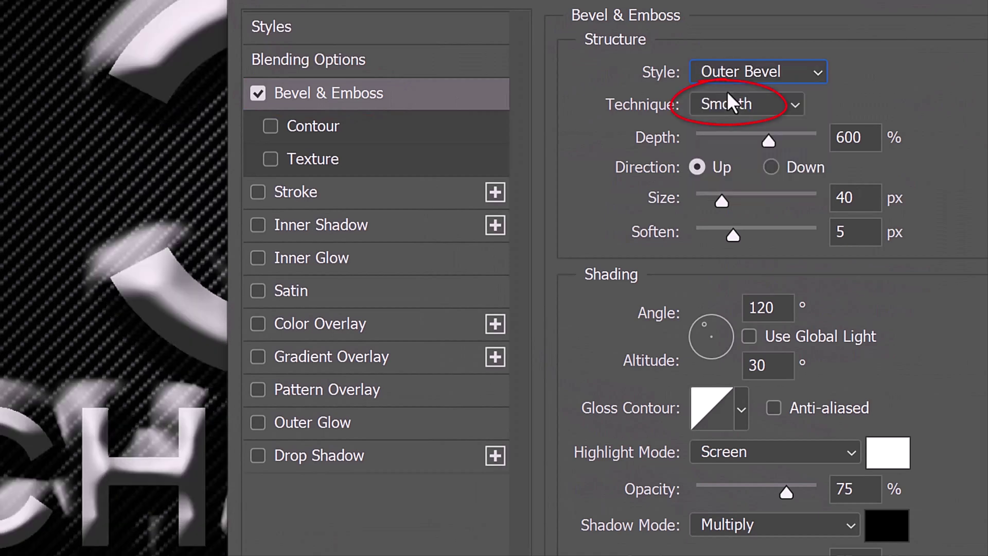
{"action": "double_click", "coordinate": [854, 137]}
{"action": "type", "text": "1"}
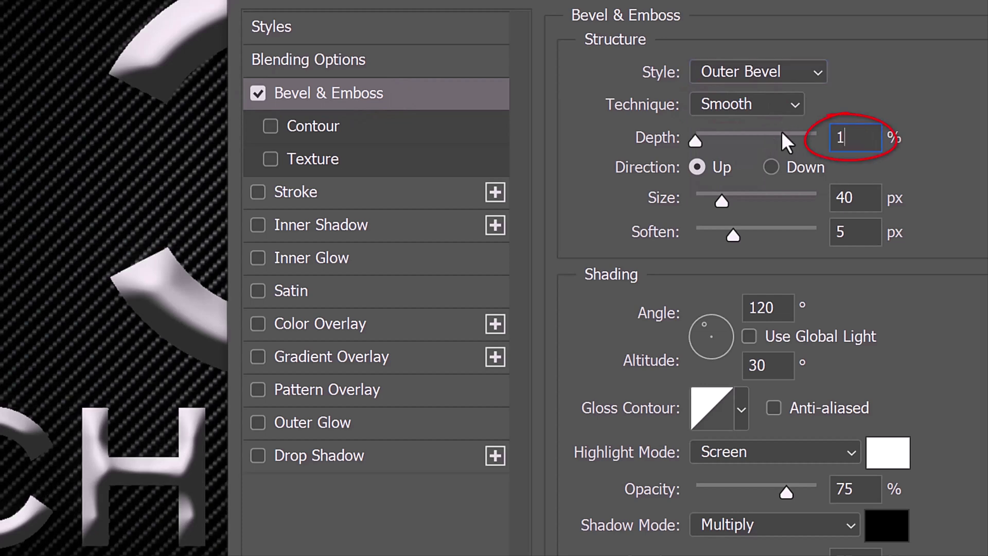
{"action": "type", "text": "00"}
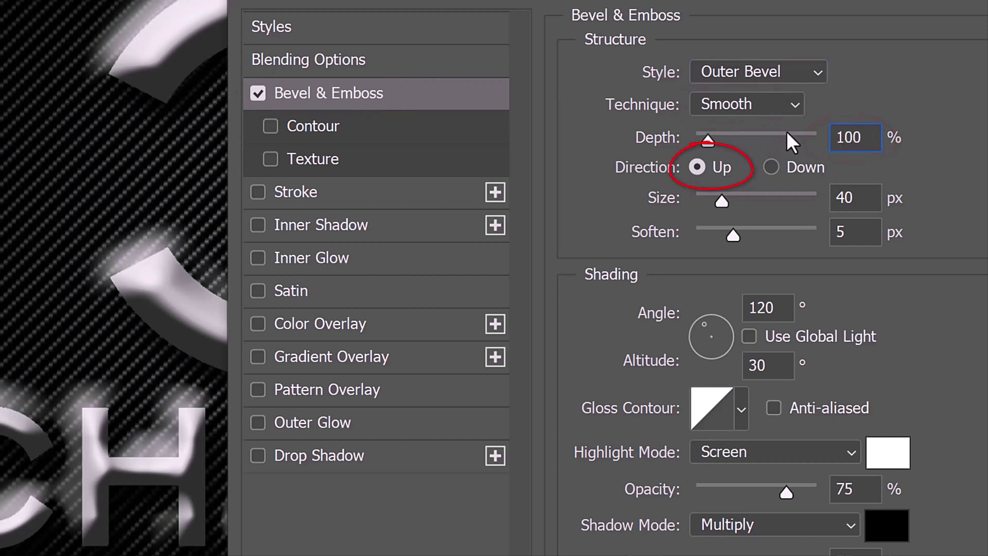
{"action": "left_click", "coordinate": [870, 200]}
{"action": "key", "text": "BackSpace"}
{"action": "key", "text": "BackSpace"}
{"action": "type", "text": "7"}
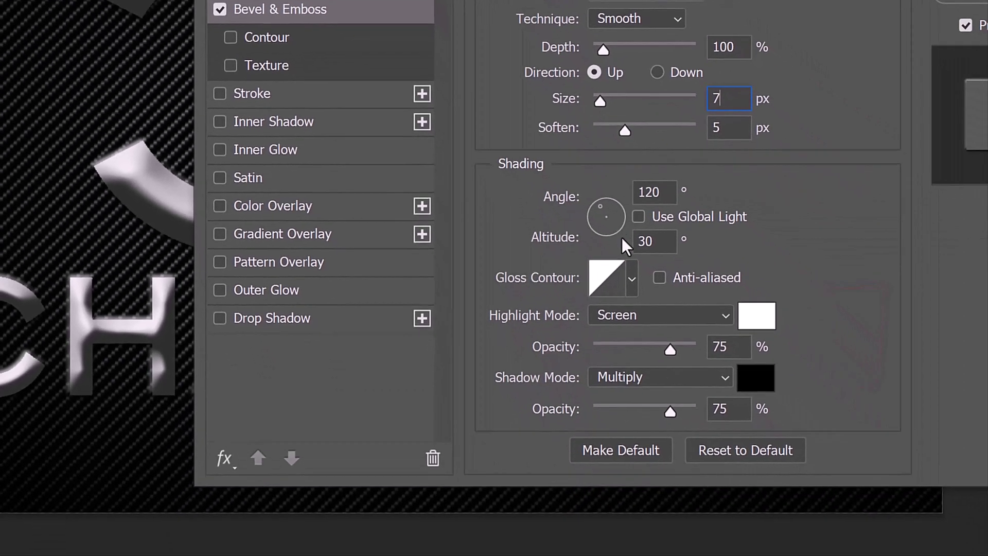
Step: Set the bevel's gloss contour to Ring - Double
{"action": "left_click", "coordinate": [632, 278]}
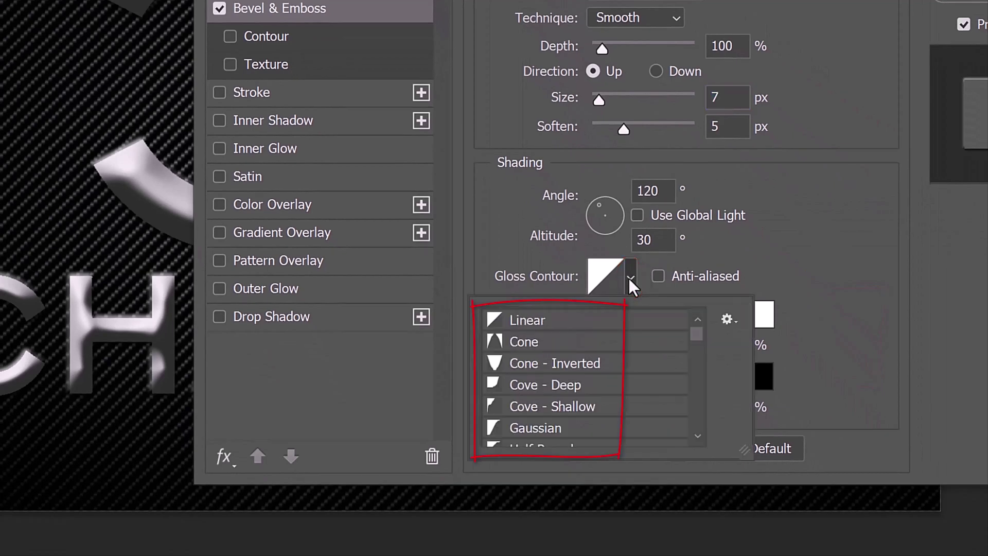
{"action": "left_click", "coordinate": [728, 318]}
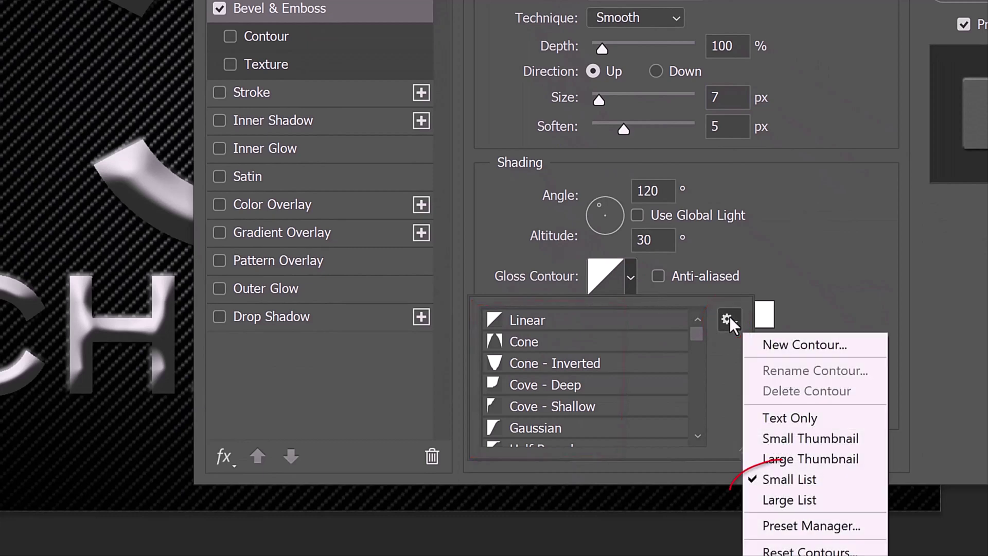
{"action": "left_click", "coordinate": [720, 312]}
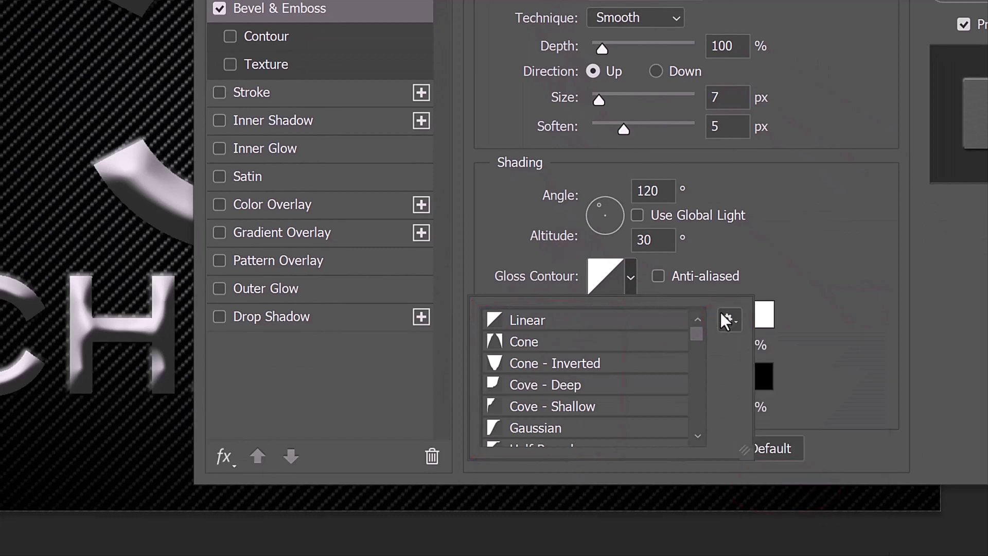
{"action": "left_click_drag", "start_coordinate": [700, 337], "coordinate": [697, 353]}
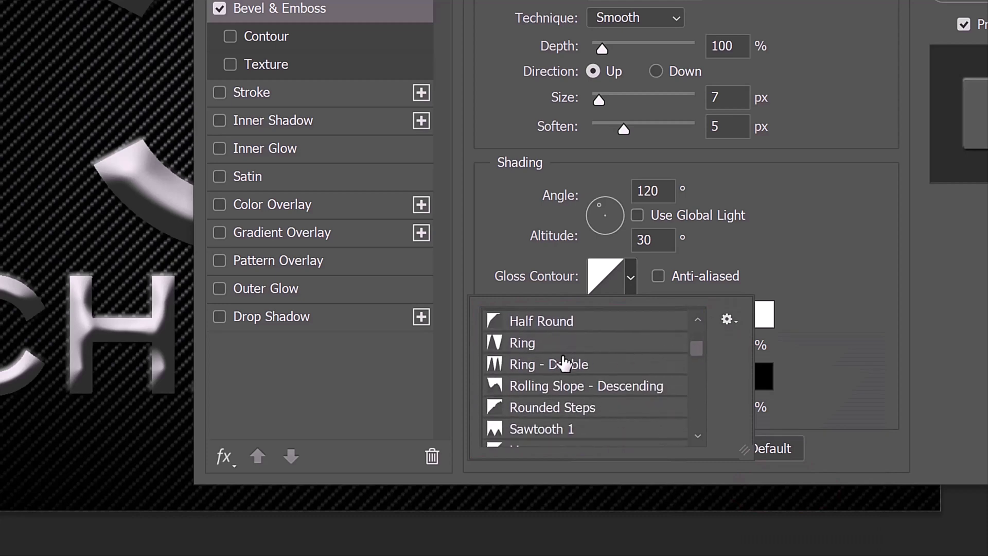
{"action": "left_click", "coordinate": [544, 366]}
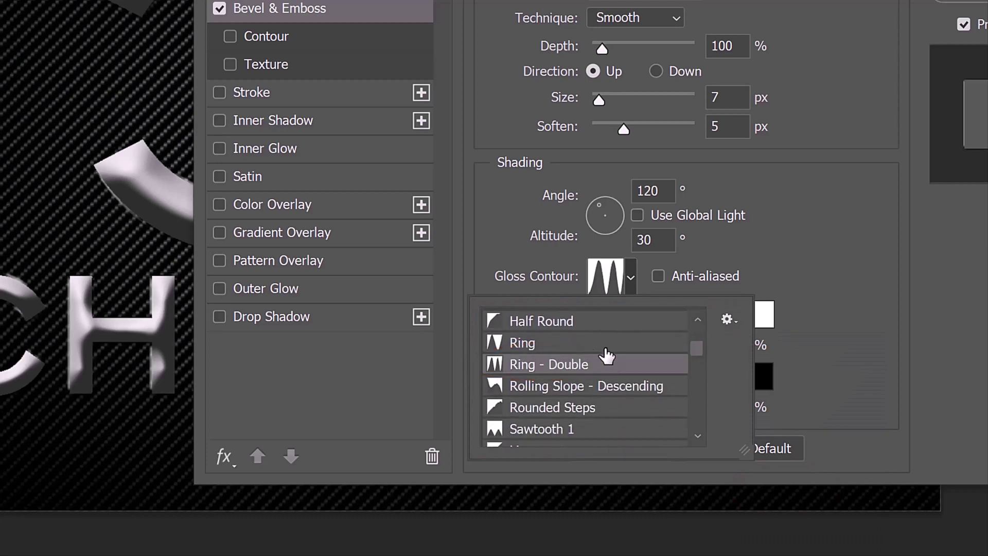
{"action": "left_click", "coordinate": [851, 279]}
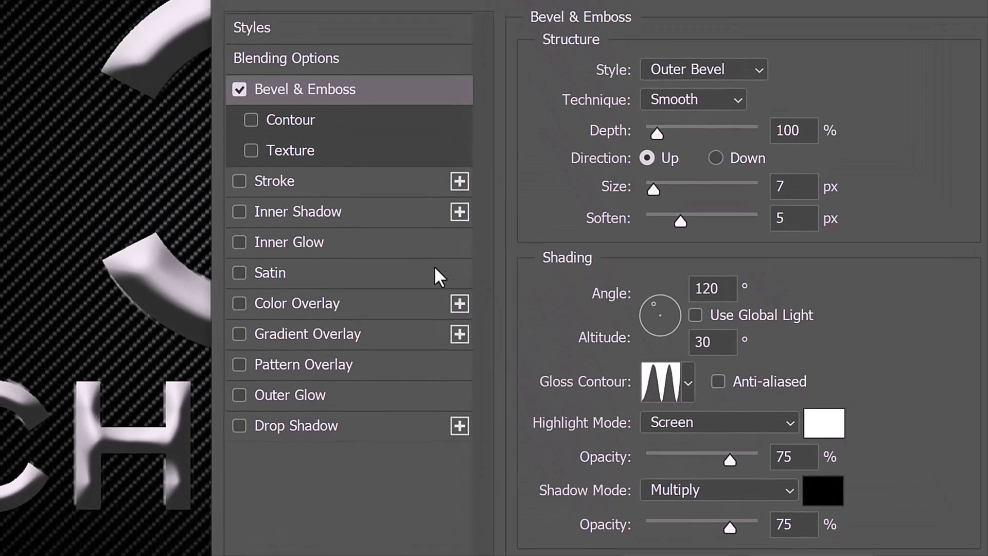
Step: Turn on a Screen-mode Inner Glow (75%, 7 px) and a Gradient Overlay for the logo
{"action": "left_click", "coordinate": [265, 149]}
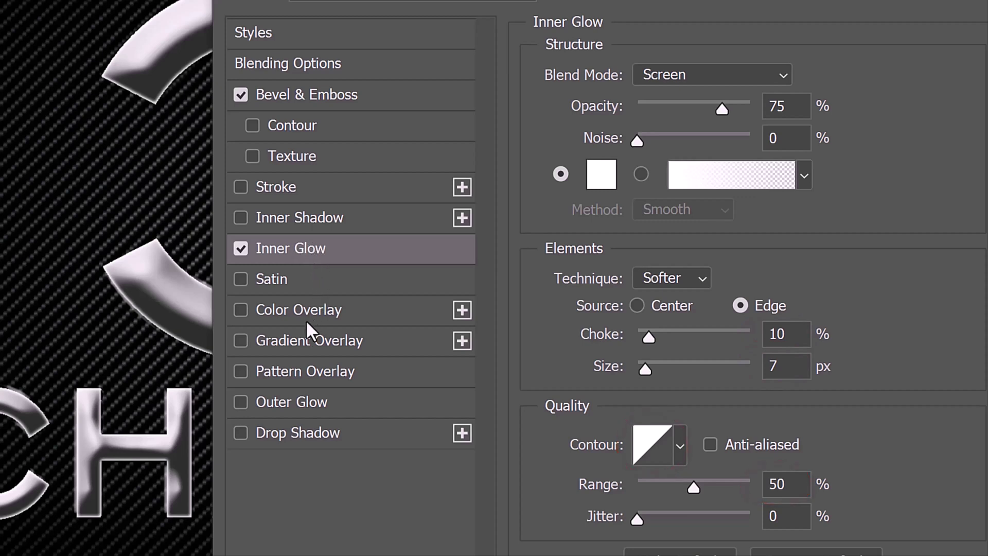
{"action": "left_click", "coordinate": [304, 337]}
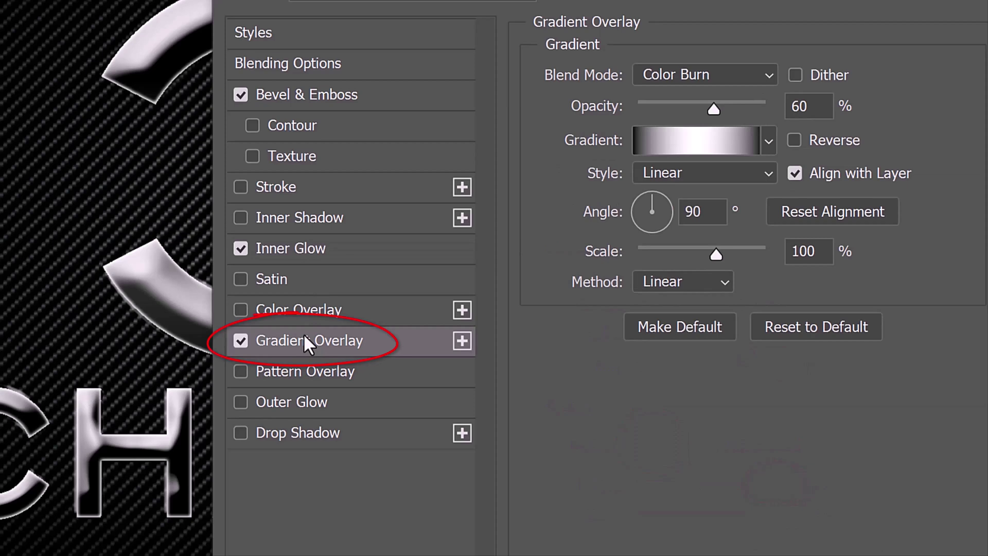
Step: Choose the first Basics black-to-white preset for the Gradient Overlay
{"action": "left_click", "coordinate": [768, 141]}
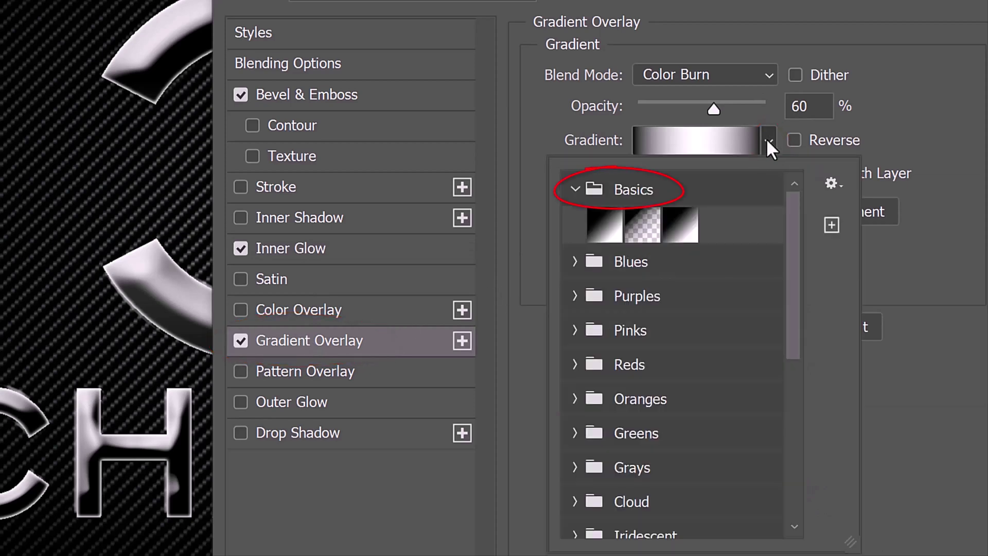
{"action": "left_click", "coordinate": [604, 228]}
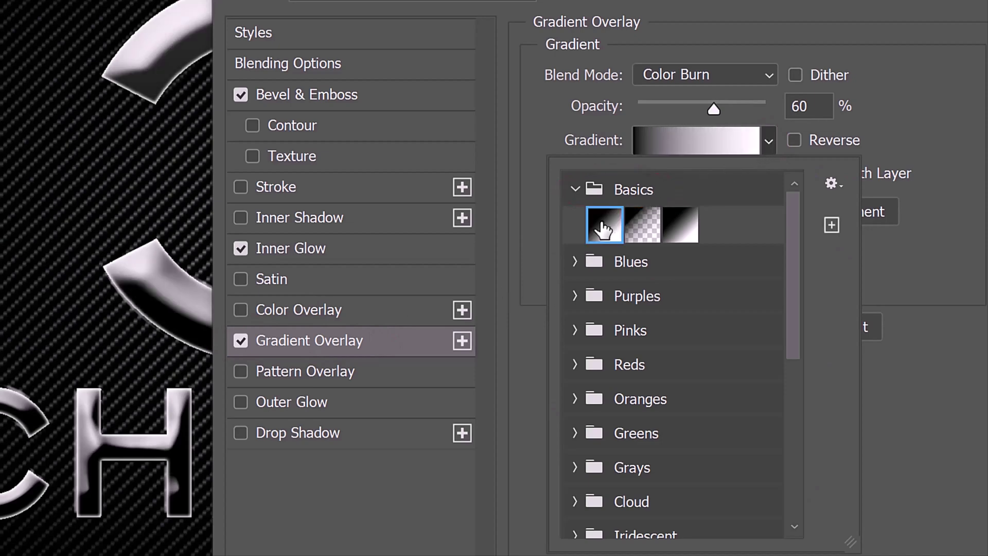
{"action": "left_click", "coordinate": [951, 276]}
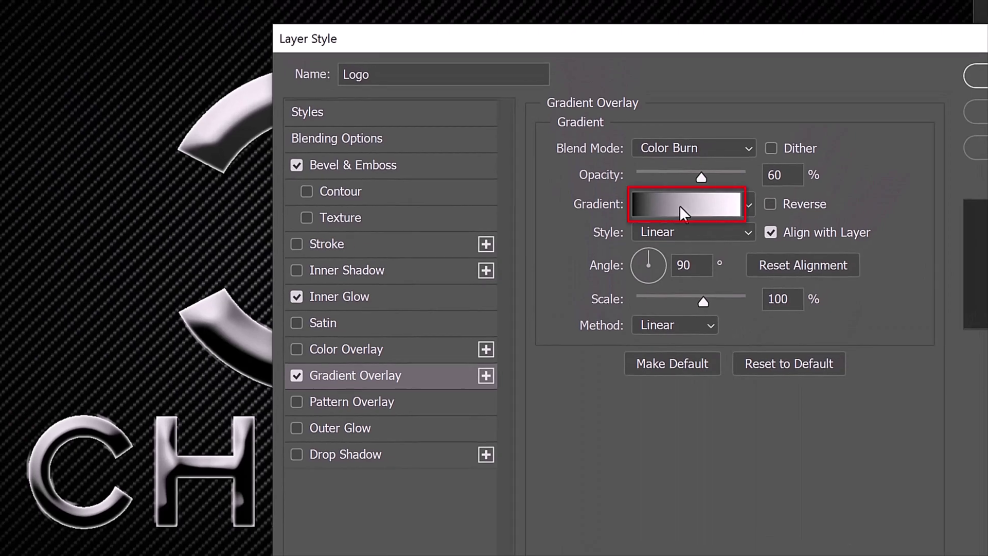
Step: Edit the gradient: white stop moved to location 50, new black stop at 100
{"action": "left_click", "coordinate": [680, 205]}
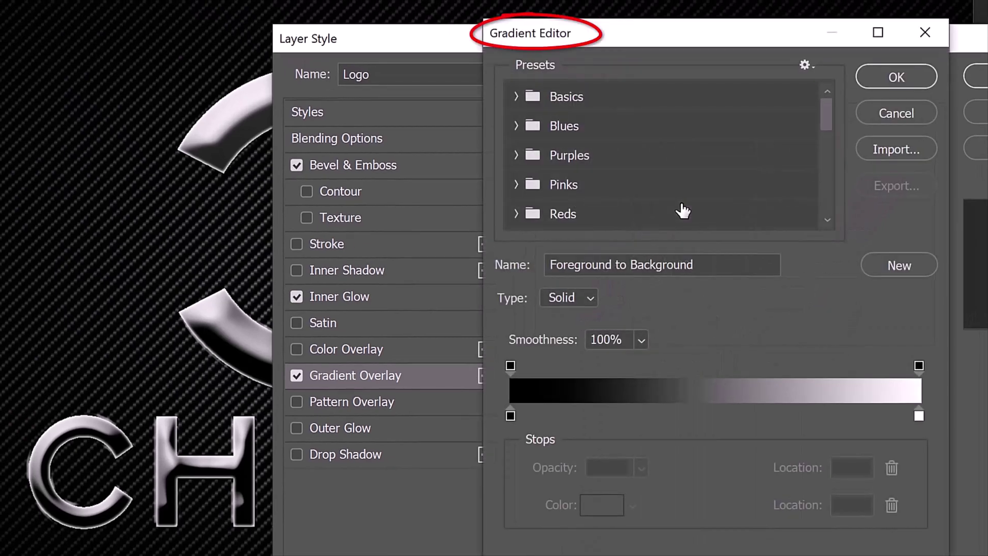
{"action": "left_click", "coordinate": [919, 416]}
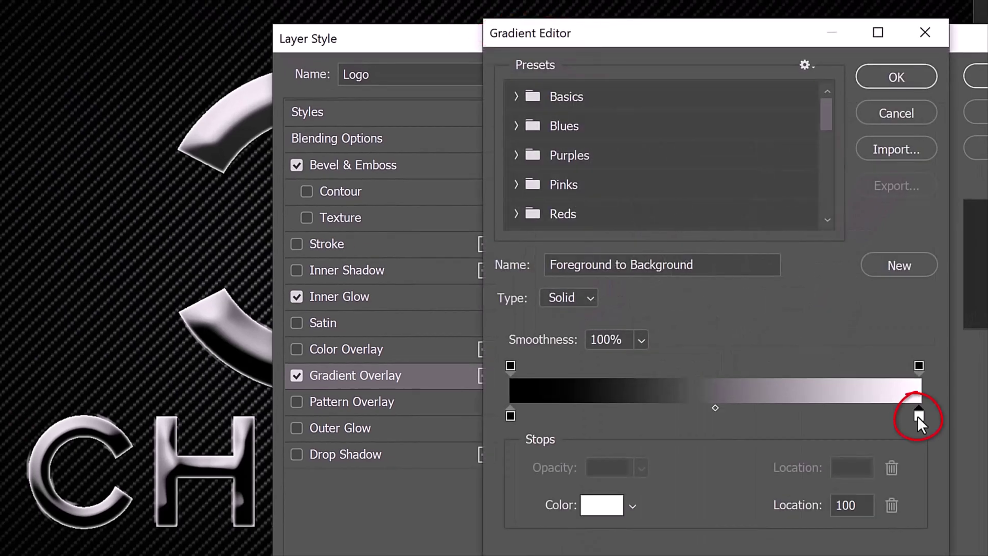
{"action": "left_click", "coordinate": [919, 418]}
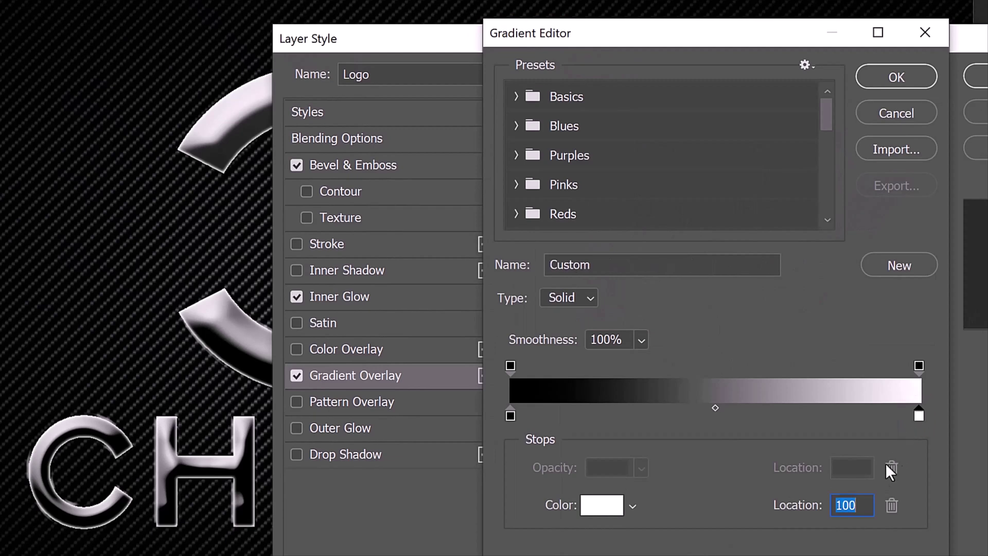
{"action": "double_click", "coordinate": [864, 507]}
{"action": "type", "text": "50"}
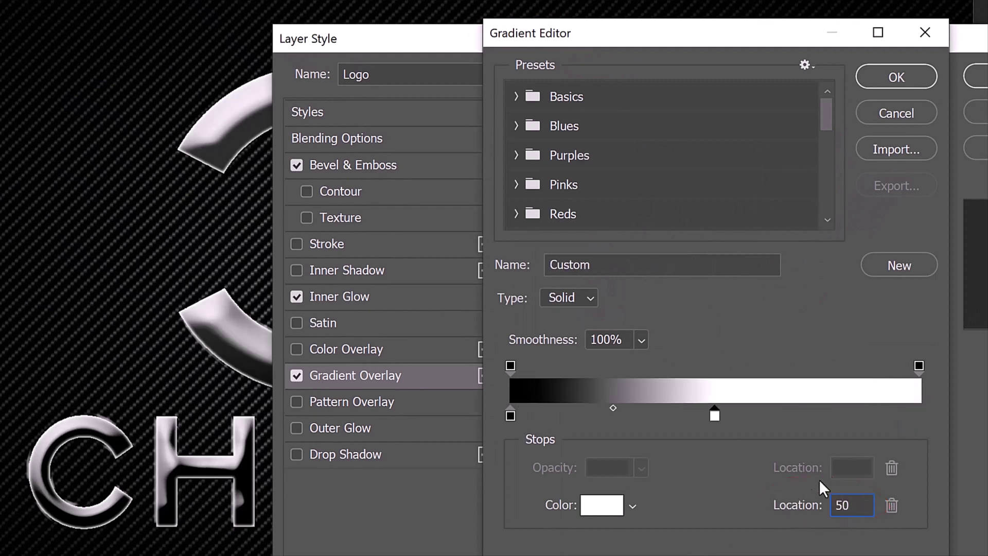
{"action": "left_click", "coordinate": [911, 415]}
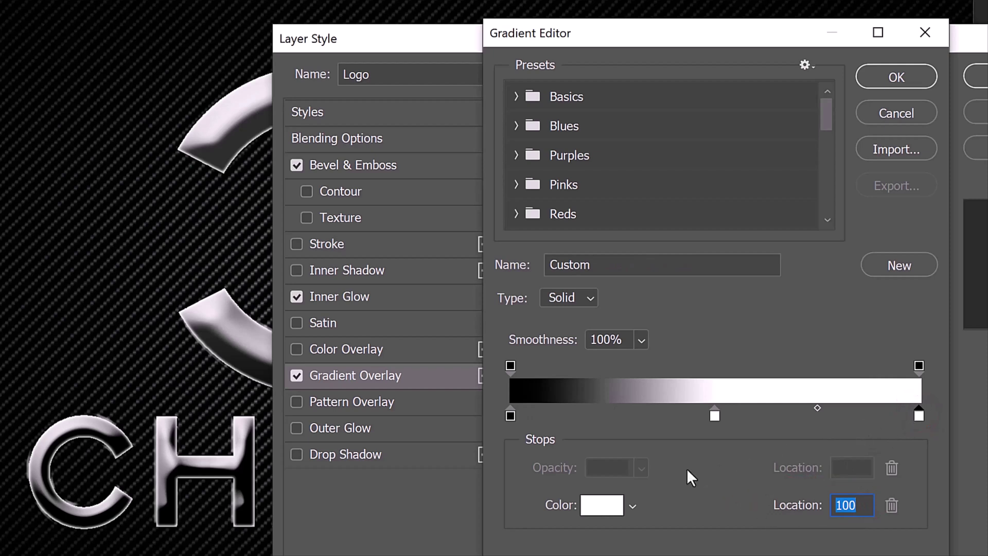
{"action": "left_click", "coordinate": [599, 507]}
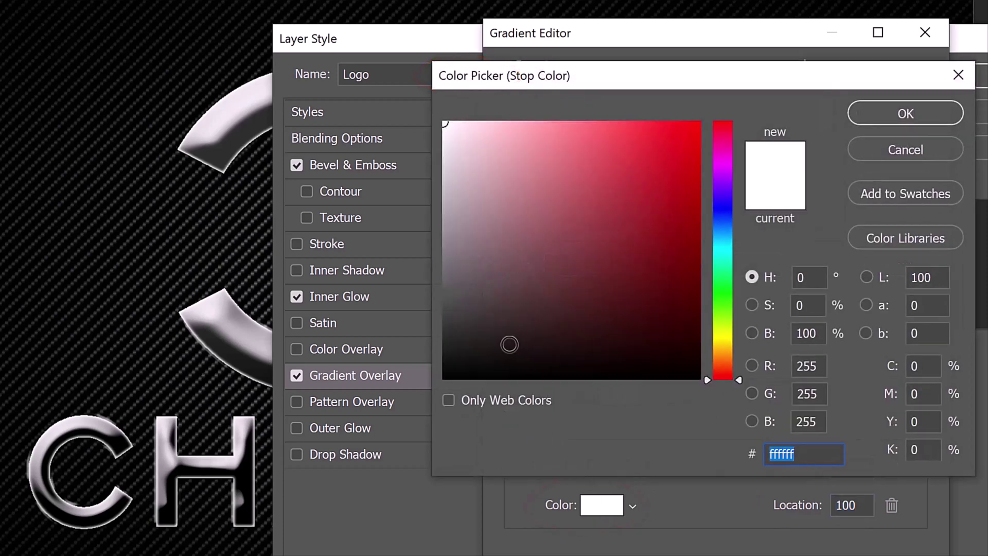
{"action": "left_click_drag", "start_coordinate": [508, 342], "coordinate": [410, 376]}
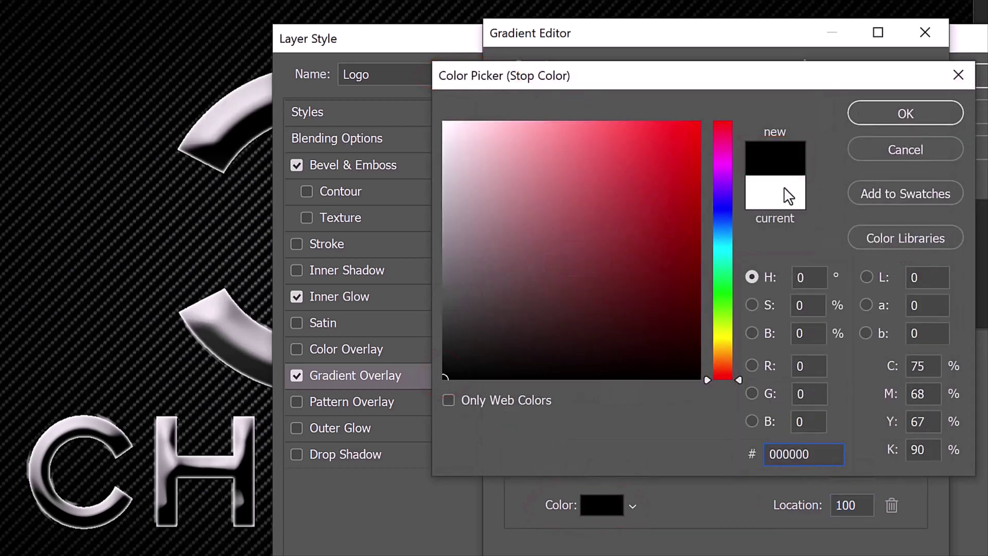
{"action": "left_click", "coordinate": [902, 115]}
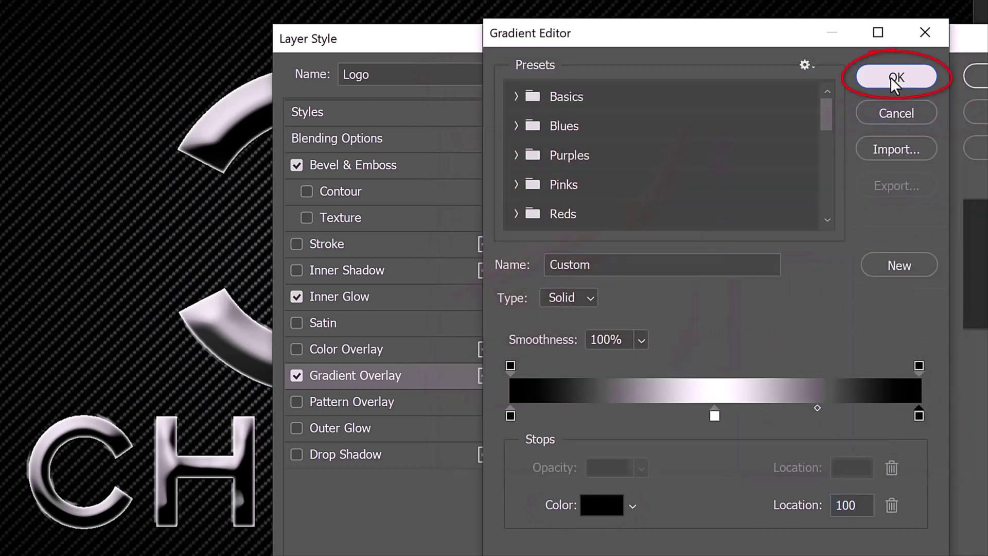
Step: Apply the edited gradient as a 60% Color Burn overlay and add a Drop Shadow
{"action": "left_click", "coordinate": [893, 76]}
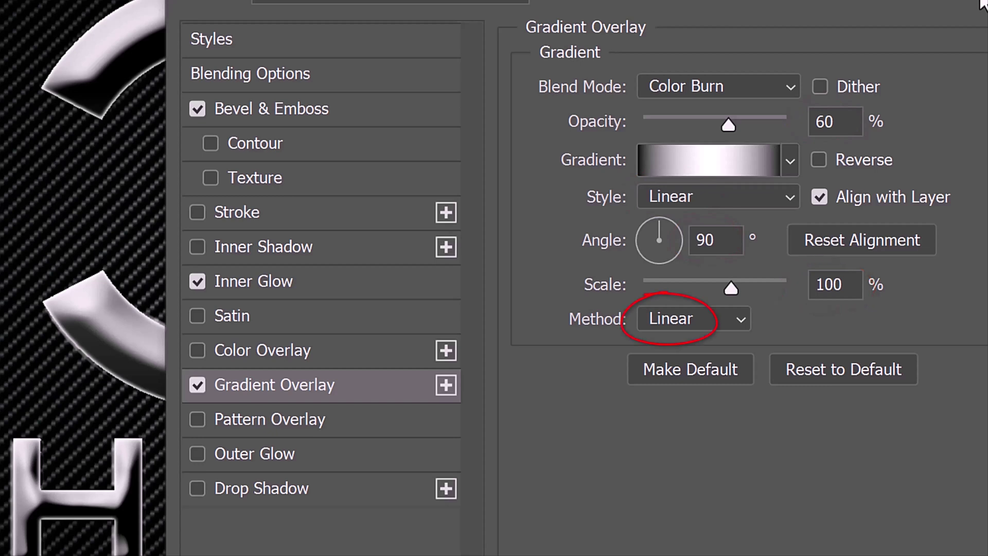
{"action": "left_click", "coordinate": [246, 488]}
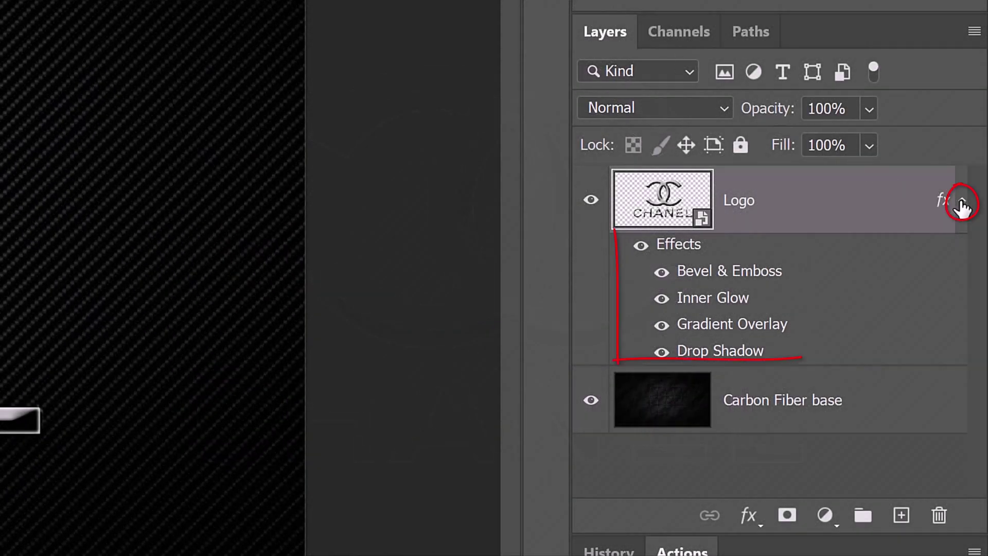
Step: Collapse the Logo effects, then add a Curves 1 adjustment layer clipped to the Logo layer
{"action": "left_click", "coordinate": [961, 202]}
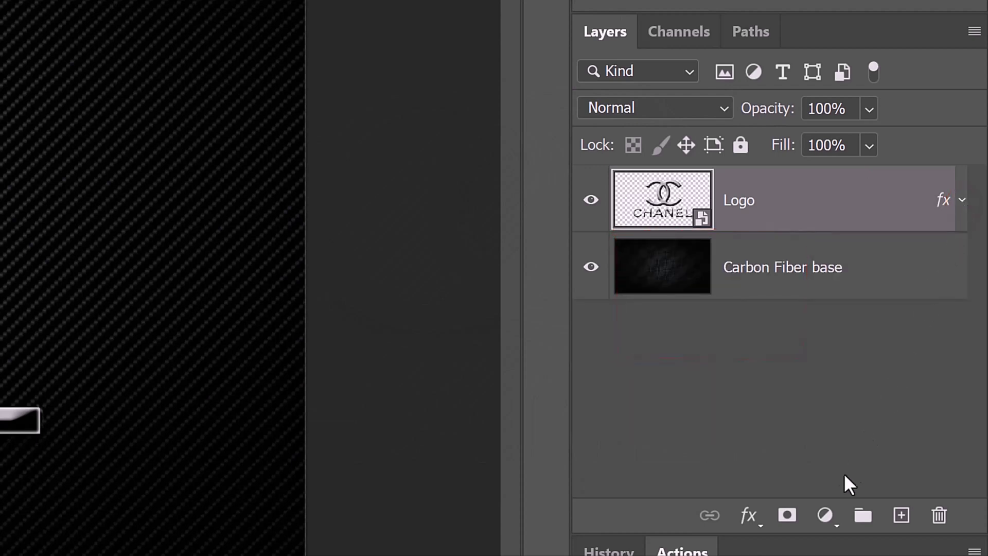
{"action": "left_click", "coordinate": [824, 517]}
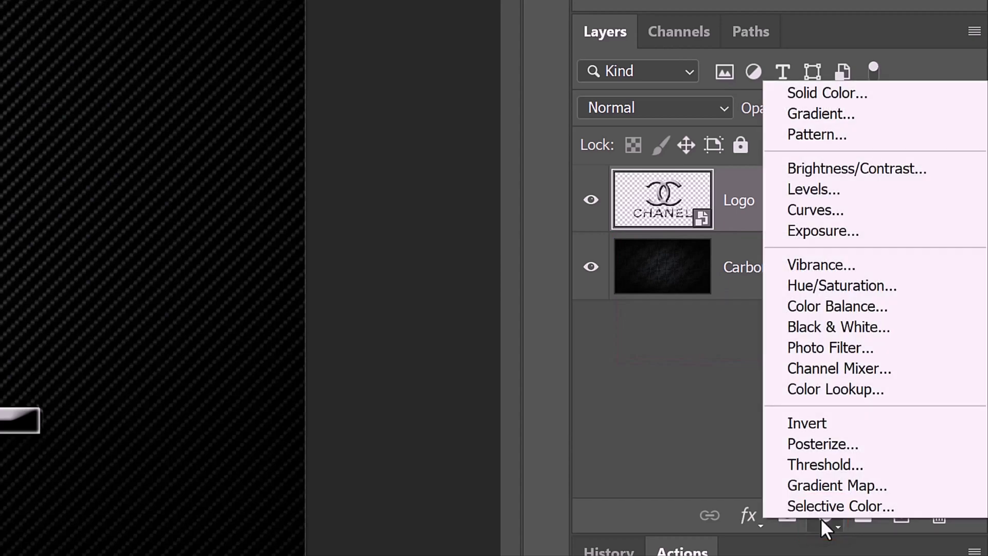
{"action": "left_click", "coordinate": [812, 209]}
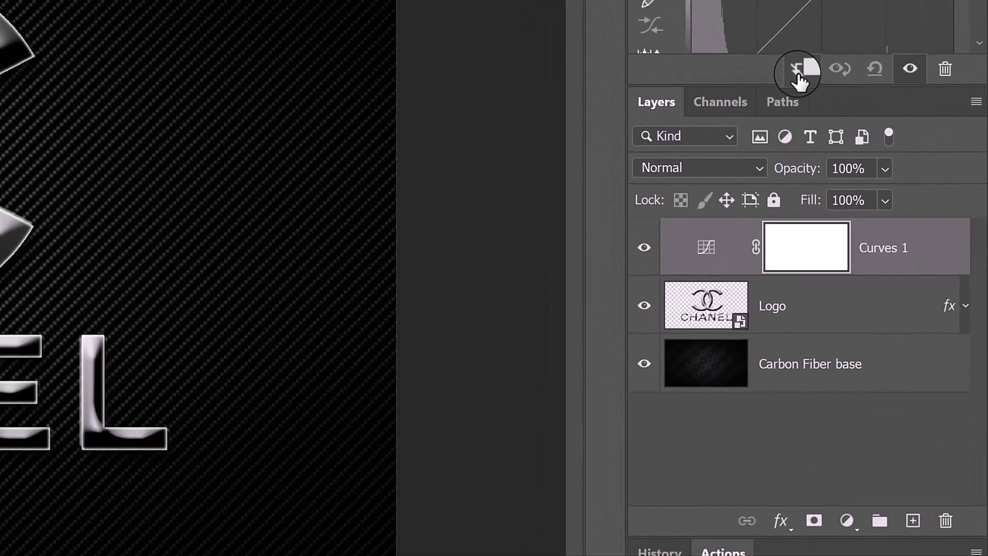
{"action": "left_click", "coordinate": [799, 71]}
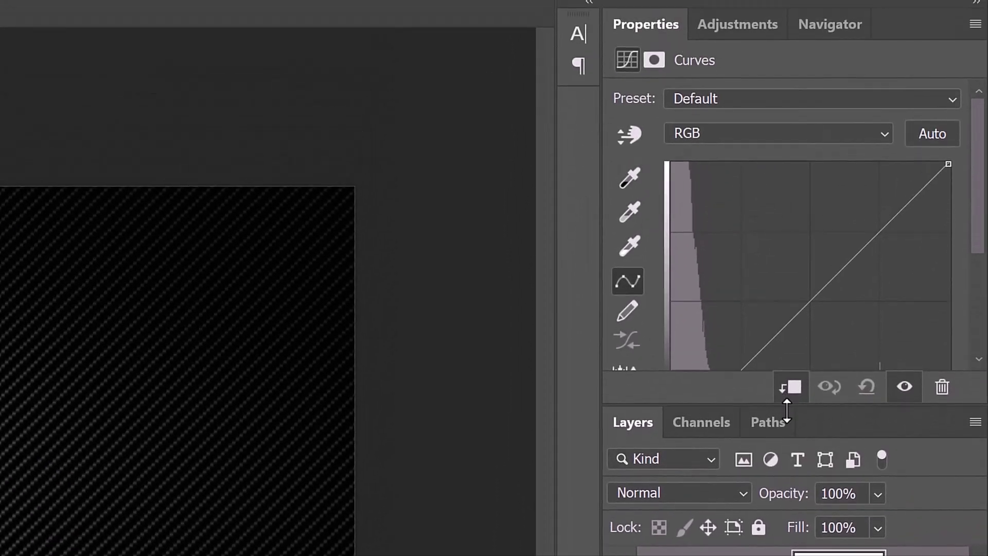
Step: Shape the Curves graph into an up-down-up wave and lower the top-right endpoint to output 190
{"action": "left_click_drag", "start_coordinate": [787, 410], "coordinate": [783, 536]}
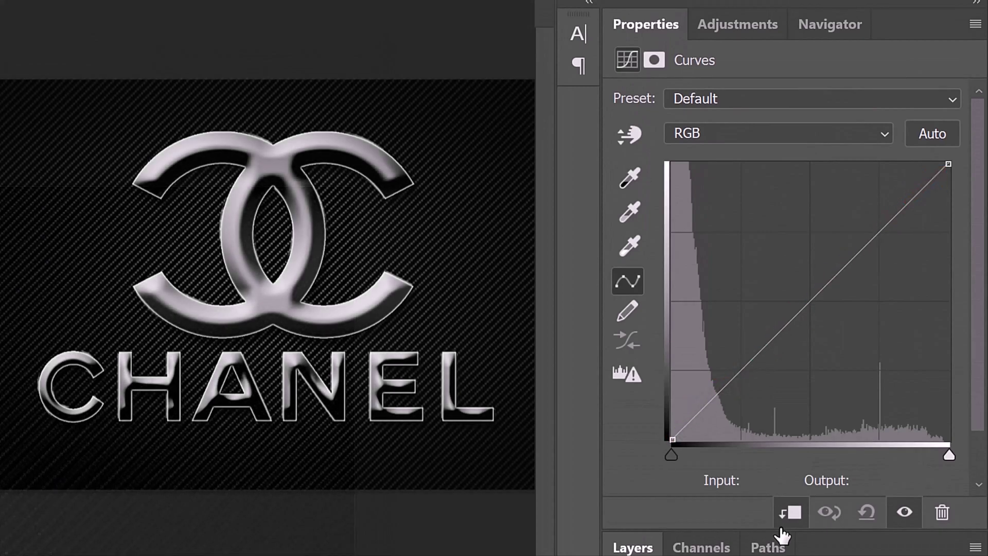
{"action": "left_click_drag", "start_coordinate": [740, 375], "coordinate": [739, 241]}
{"action": "left_click_drag", "start_coordinate": [818, 171], "coordinate": [817, 386]}
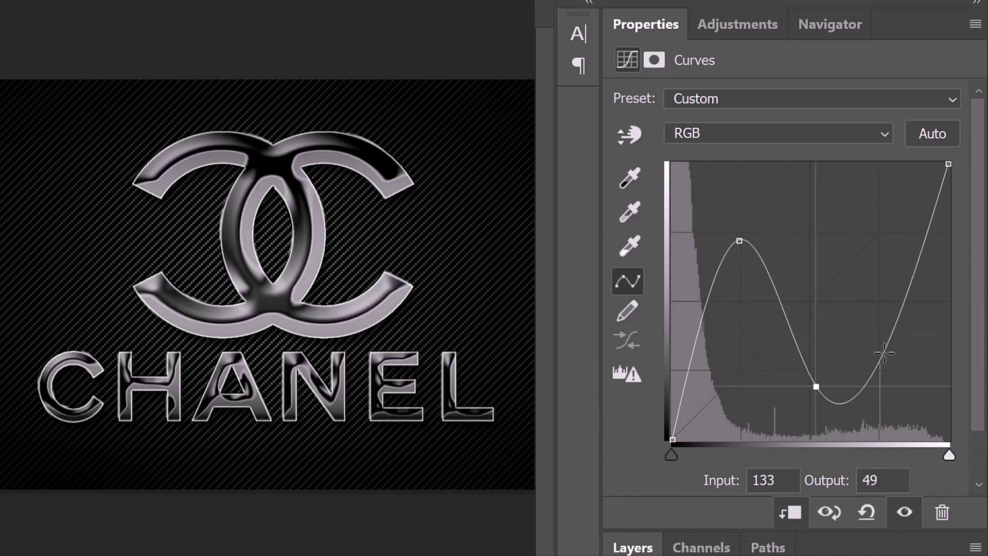
{"action": "left_click_drag", "start_coordinate": [878, 350], "coordinate": [872, 211]}
{"action": "left_click_drag", "start_coordinate": [948, 164], "coordinate": [968, 233]}
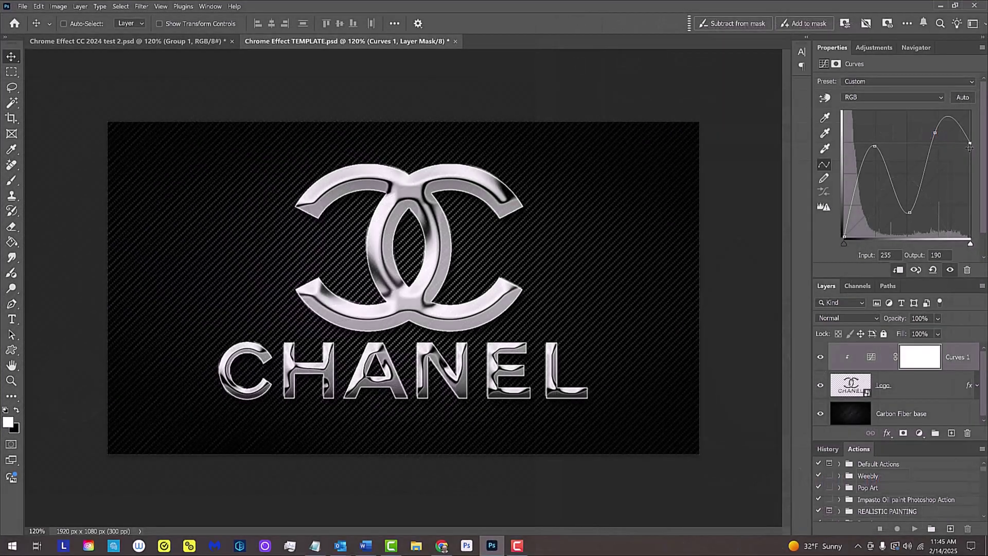
Step: Duplicate Curves 1, clip the copy to Logo, and reshape its wave with the top end at 221
{"action": "key", "text": "ctrl+j"}
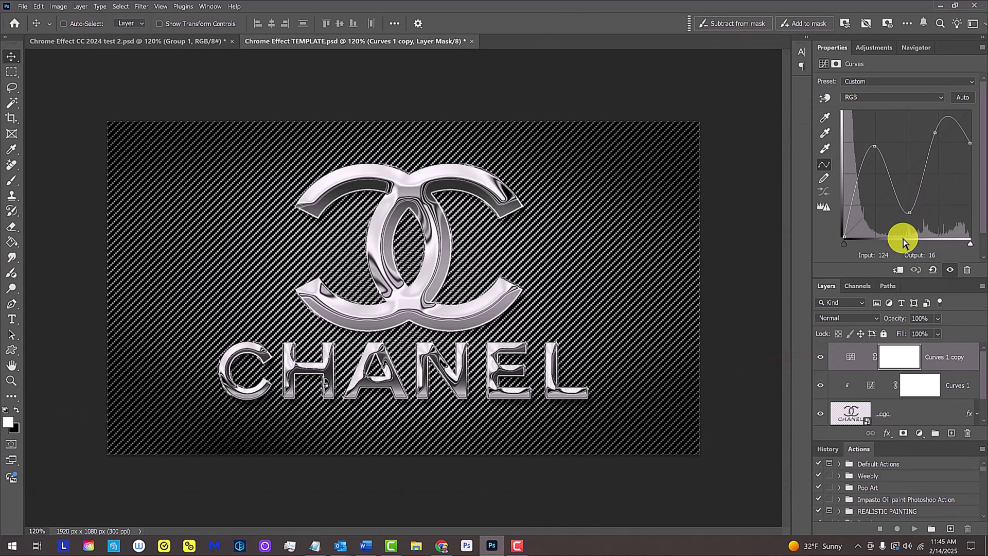
{"action": "left_click", "coordinate": [899, 270]}
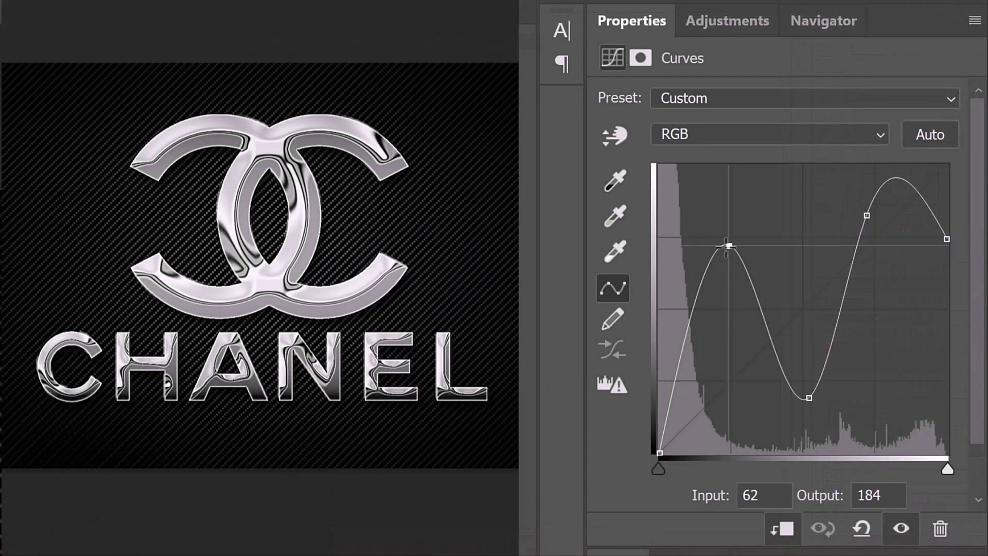
{"action": "left_click_drag", "start_coordinate": [875, 146], "coordinate": [886, 130]}
{"action": "left_click_drag", "start_coordinate": [810, 398], "coordinate": [812, 402]}
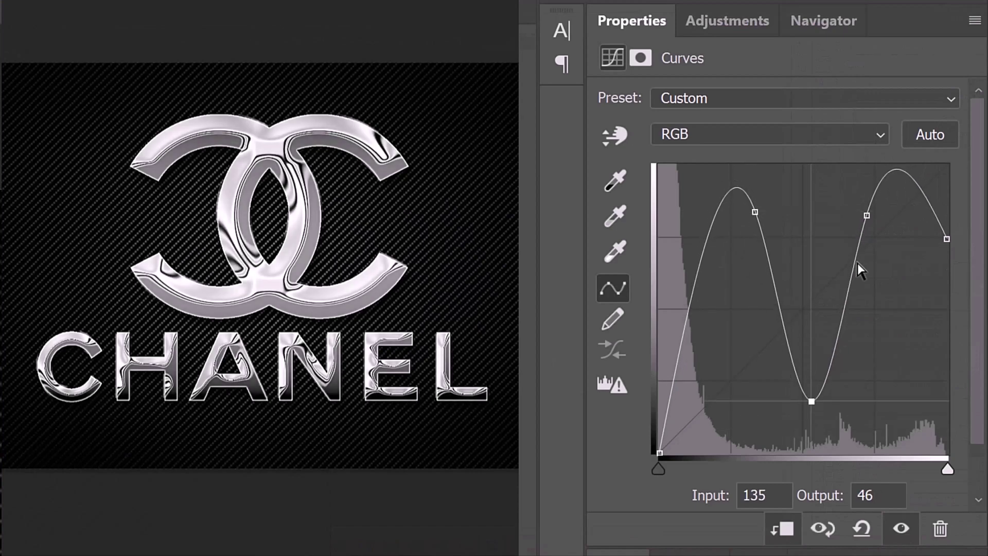
{"action": "left_click_drag", "start_coordinate": [867, 215], "coordinate": [871, 230]}
{"action": "left_click_drag", "start_coordinate": [947, 239], "coordinate": [947, 203]}
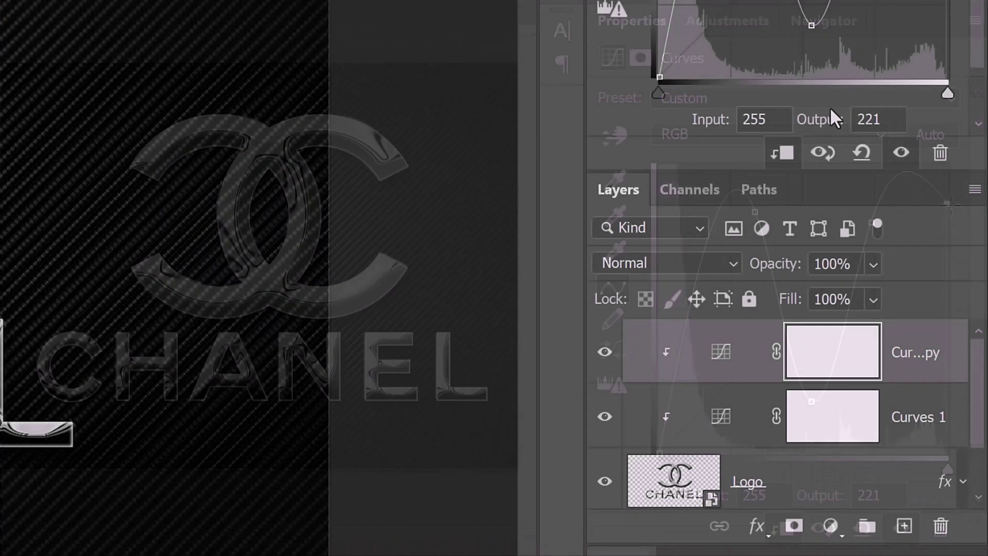
{"action": "left_click", "coordinate": [720, 418]}
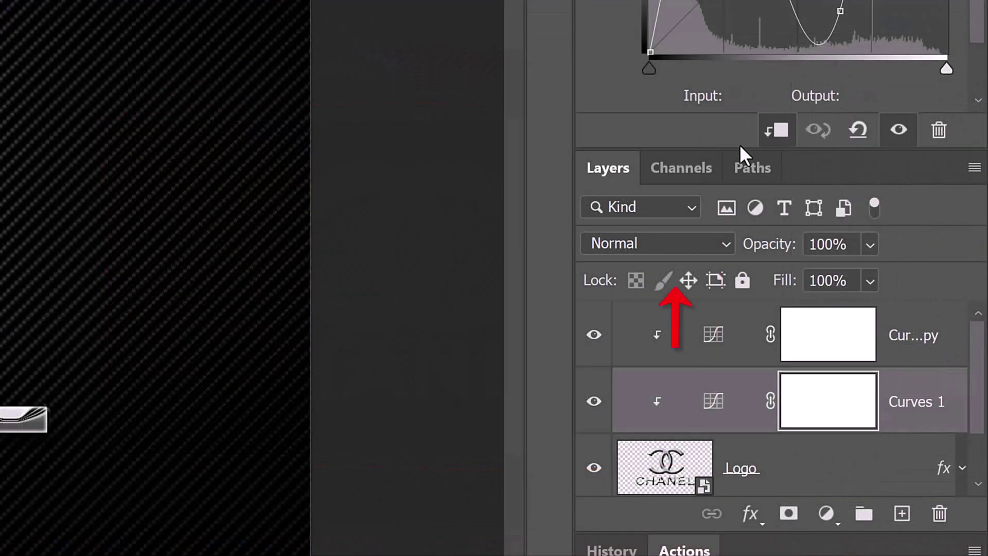
Step: From the top Curves 1 copy, stamp visible layers into Layer 1 and convert it to a smart object
{"action": "left_click_drag", "start_coordinate": [739, 149], "coordinate": [739, 21]}
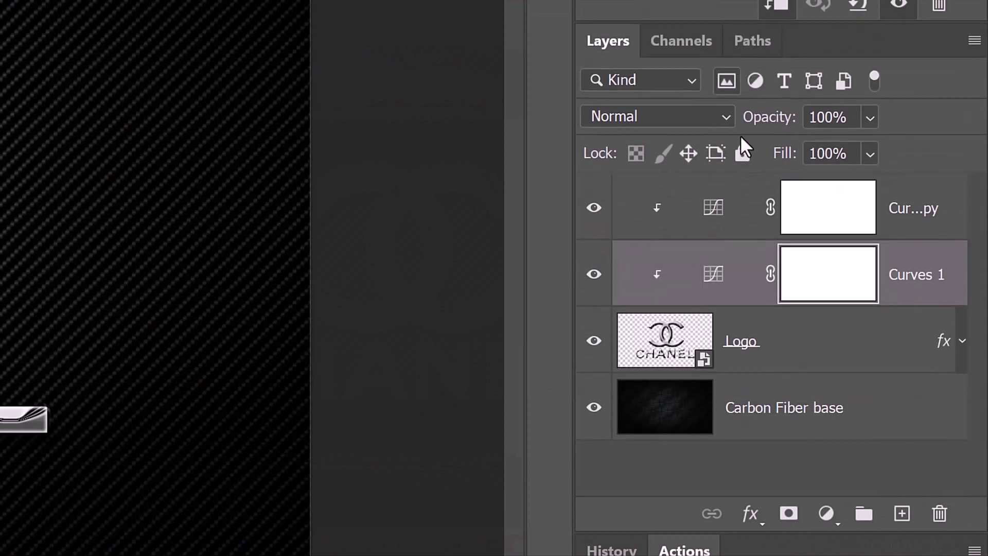
{"action": "left_click", "coordinate": [747, 206]}
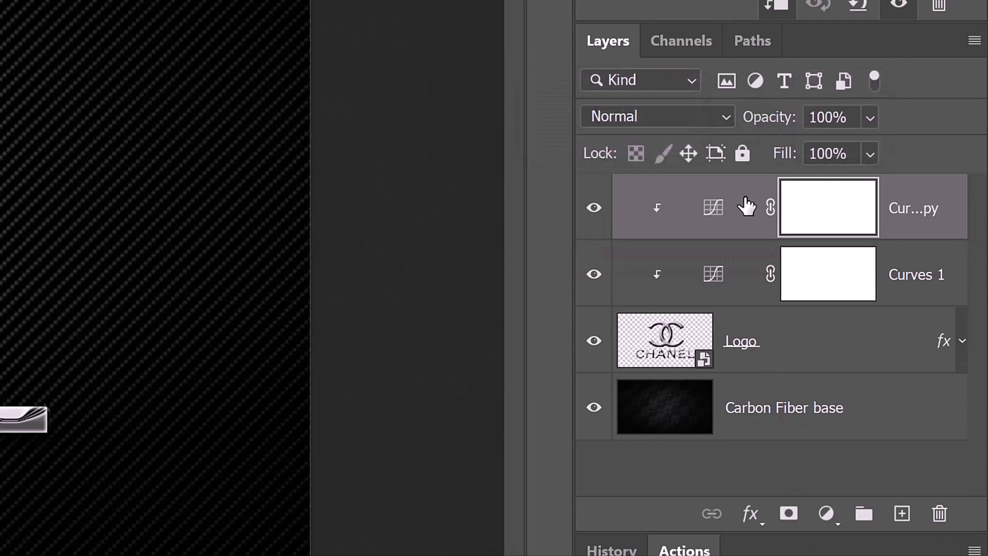
{"action": "key", "text": "ctrl+alt+shift+e"}
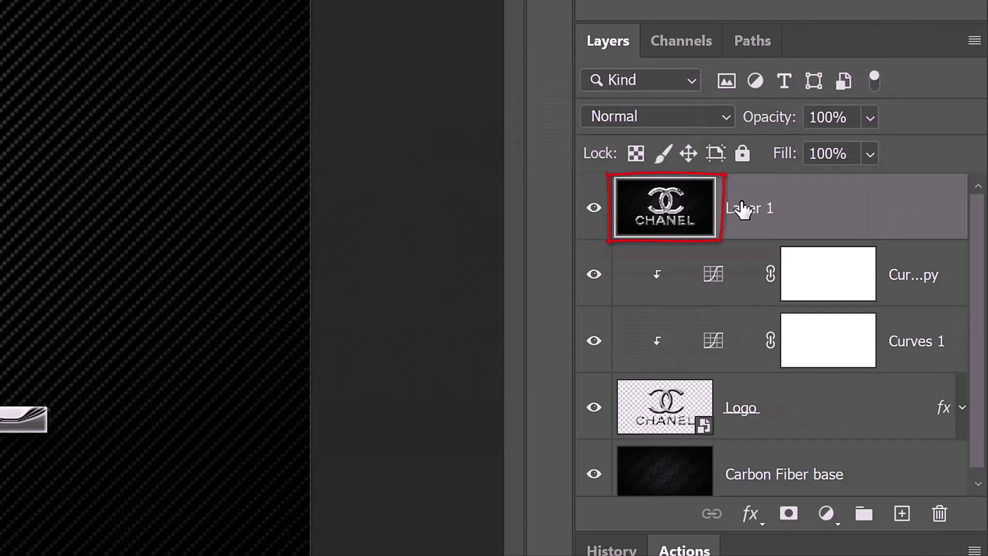
{"action": "left_click", "coordinate": [972, 41]}
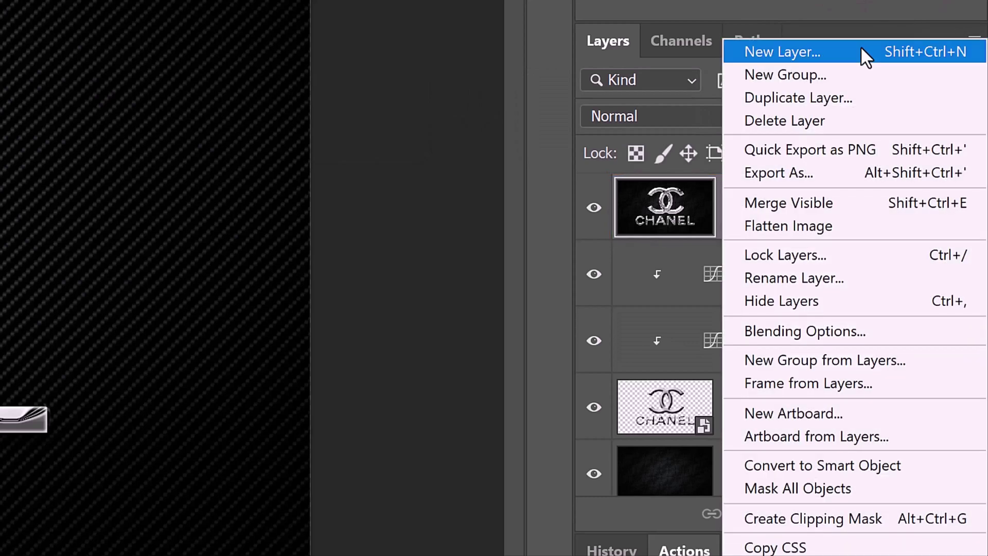
{"action": "left_click", "coordinate": [795, 465]}
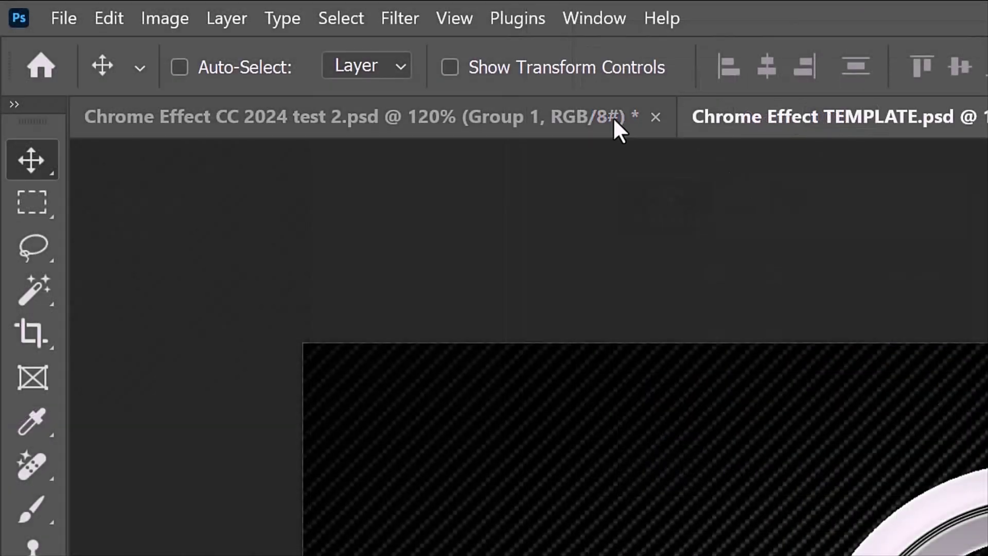
Step: Set up a Lens Flare centred just above-left of the CC, using 105mm Prime at 70% brightness
{"action": "left_click", "coordinate": [401, 19]}
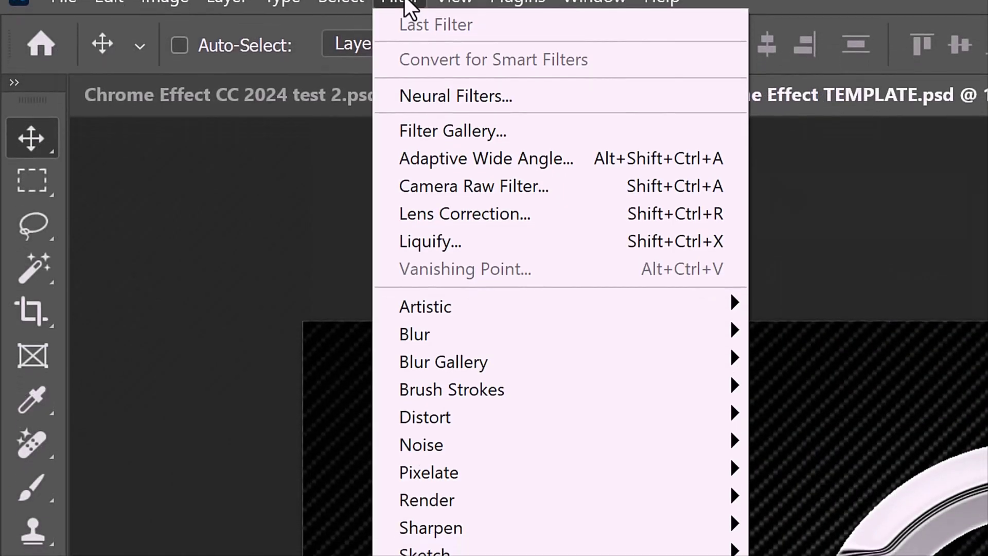
{"action": "mouse_move", "coordinate": [425, 306]}
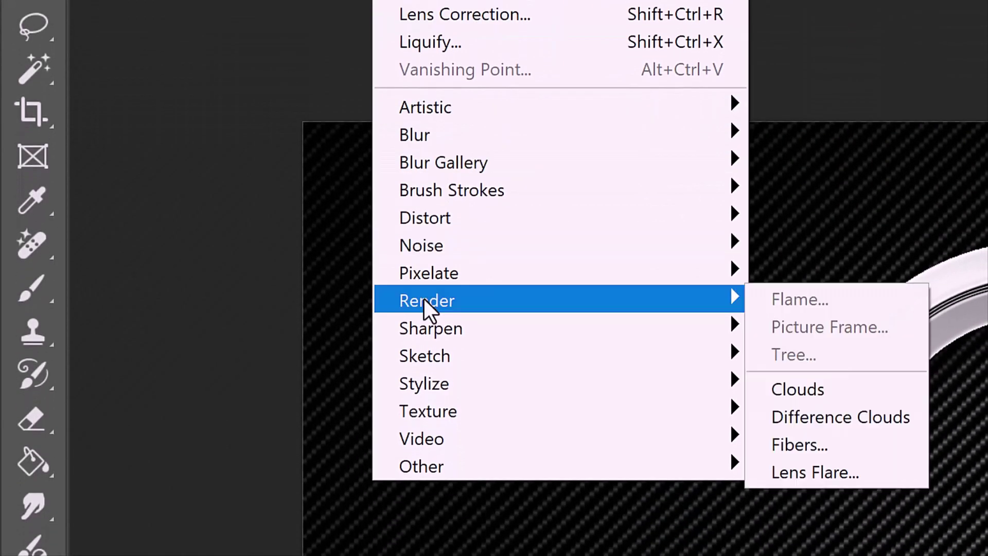
{"action": "left_click", "coordinate": [815, 474]}
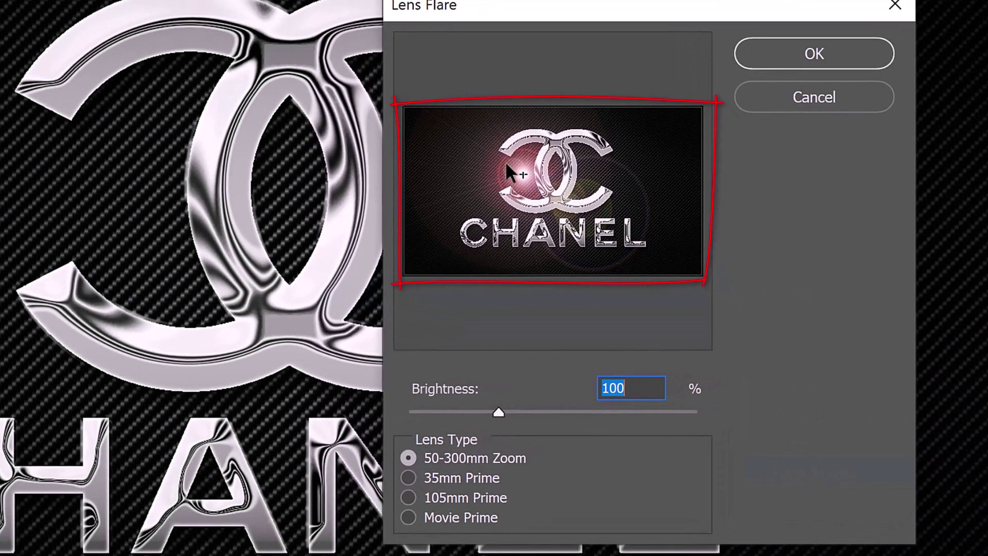
{"action": "left_click_drag", "start_coordinate": [522, 173], "coordinate": [506, 144]}
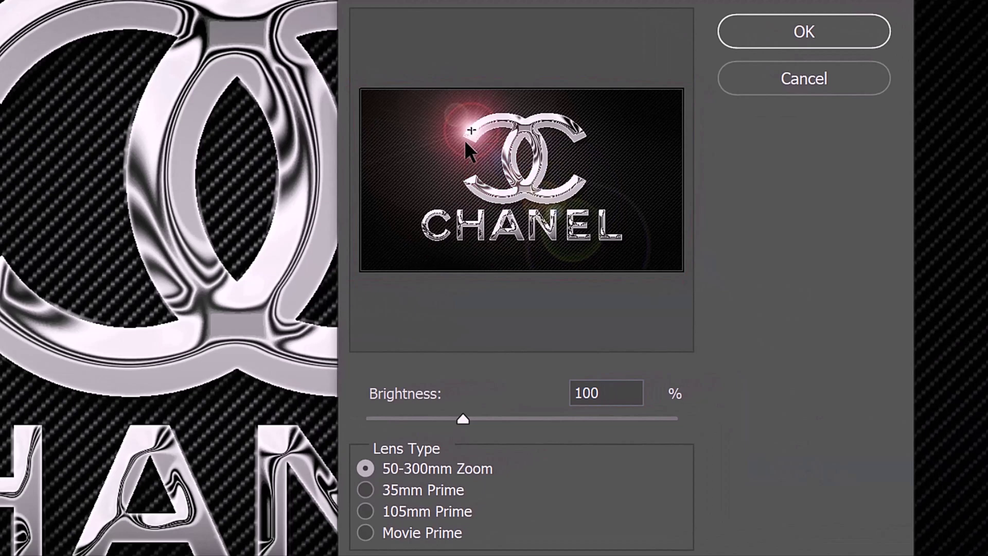
{"action": "left_click", "coordinate": [365, 511]}
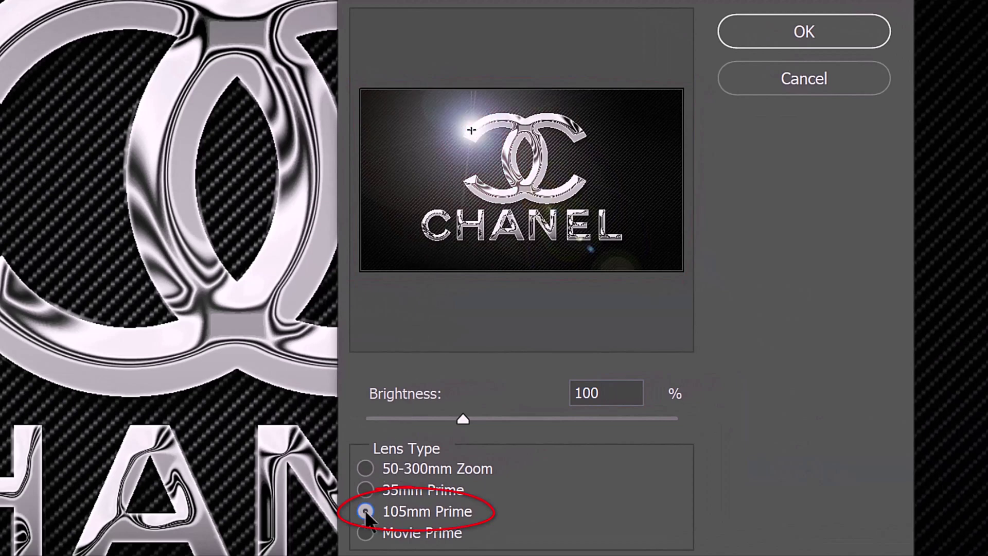
{"action": "double_click", "coordinate": [595, 394]}
{"action": "type", "text": "70"}
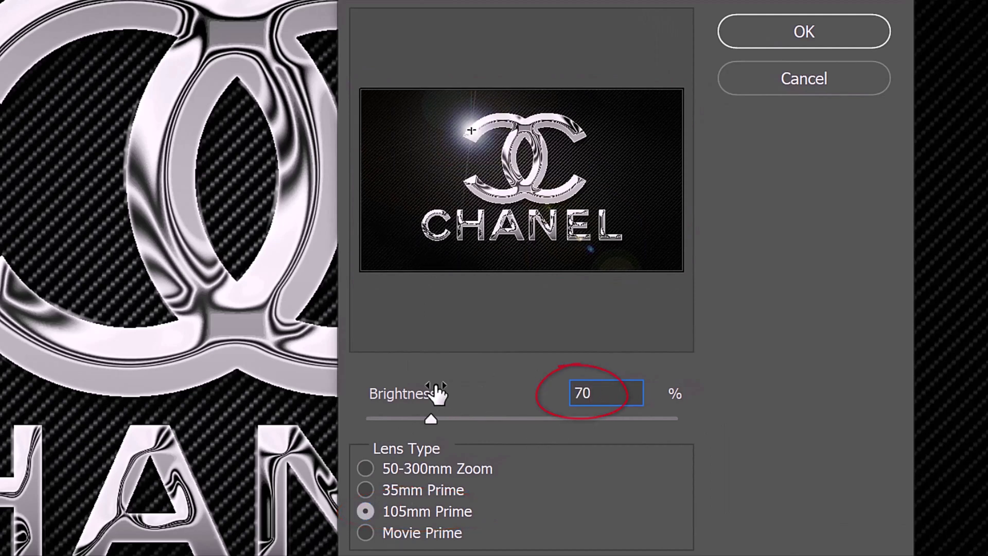